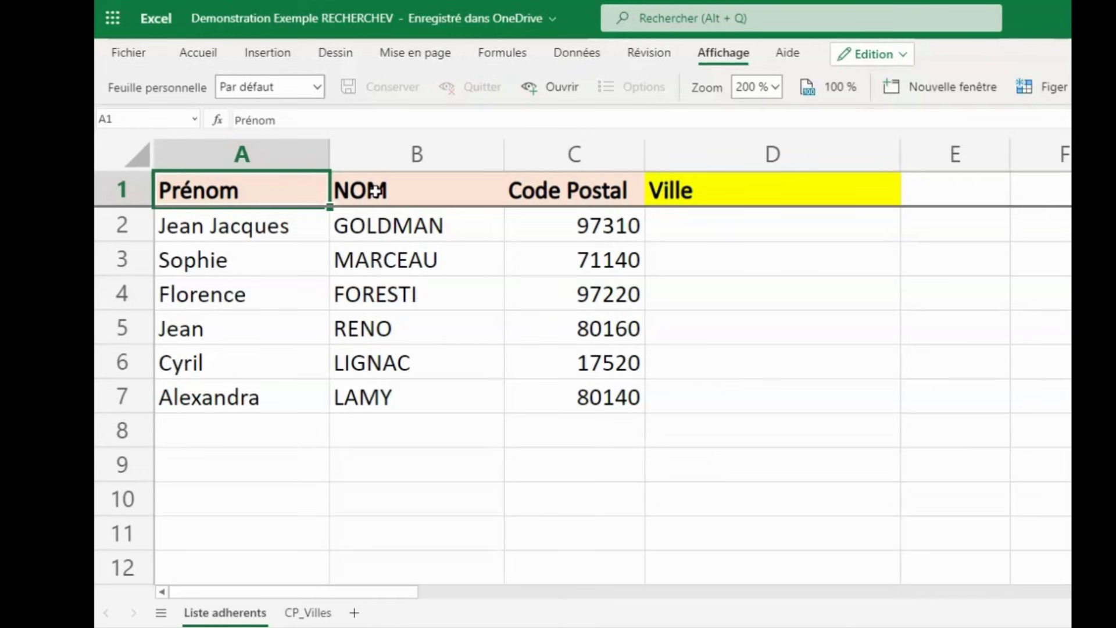
Review the NOM, Code Postal and empty Ville columns of the members sheet.
click(376, 190)
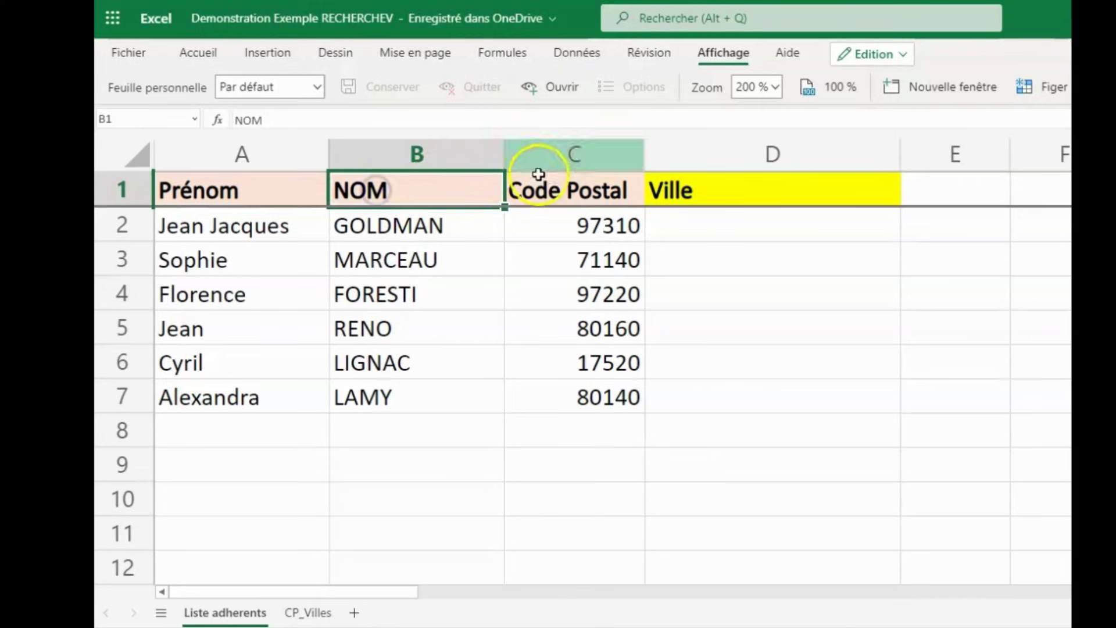
click(568, 181)
click(727, 195)
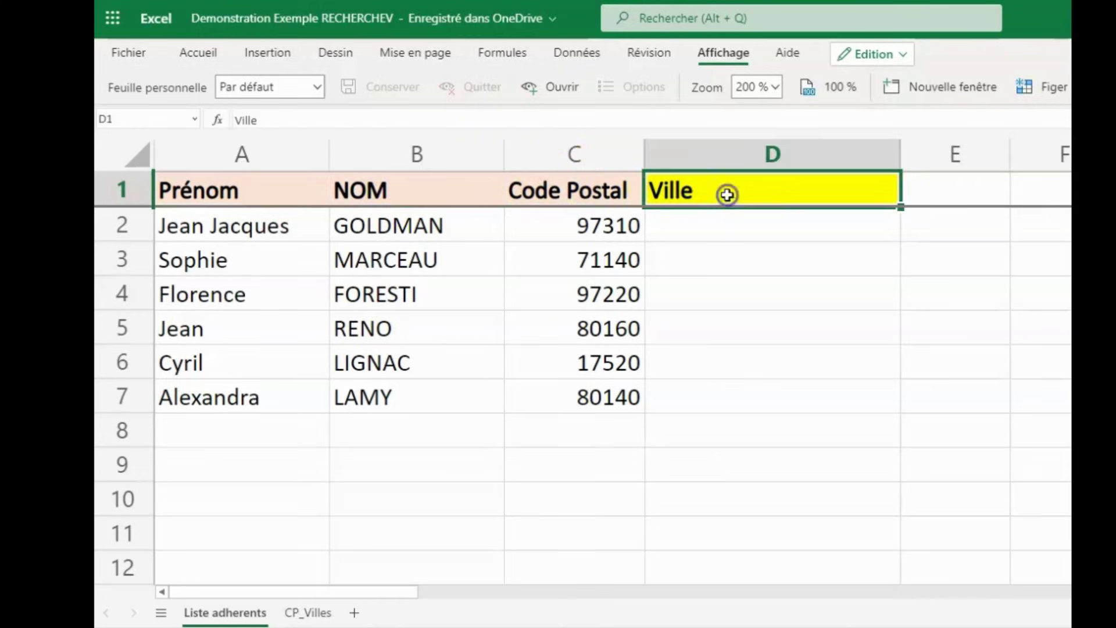
click(730, 162)
click(746, 249)
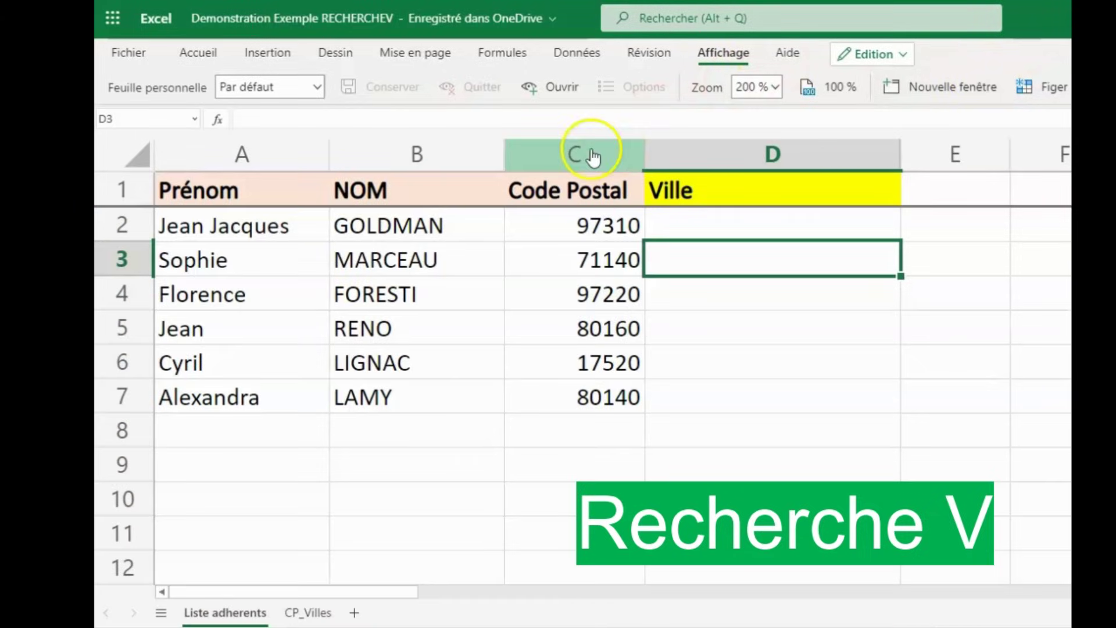
Compare the Code Postal column with CP_Villes' postal code and city columns.
click(582, 154)
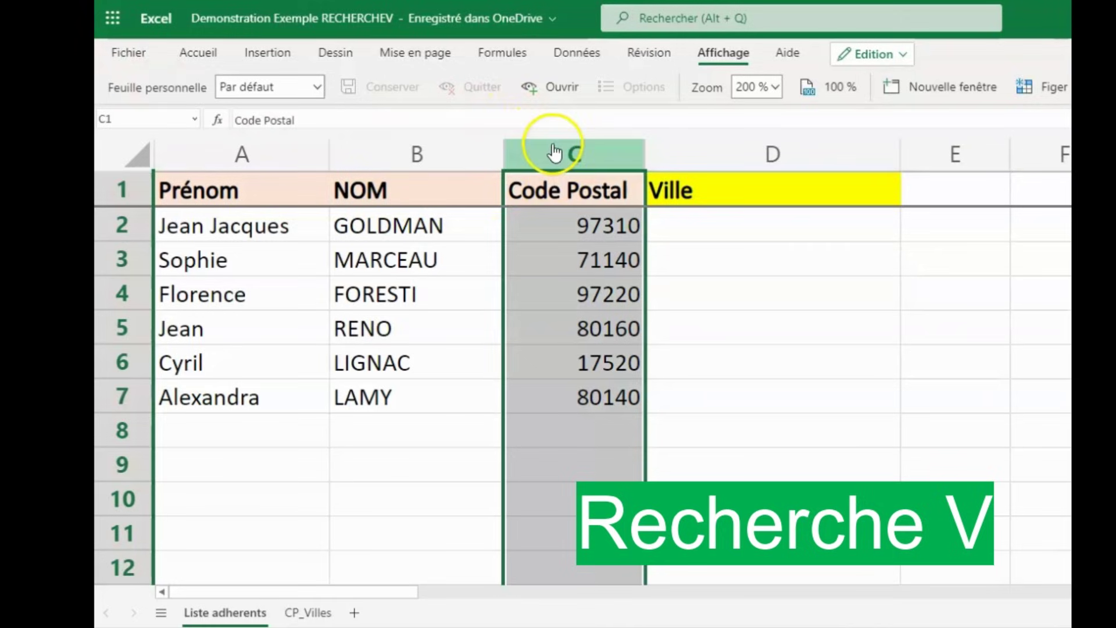
click(304, 614)
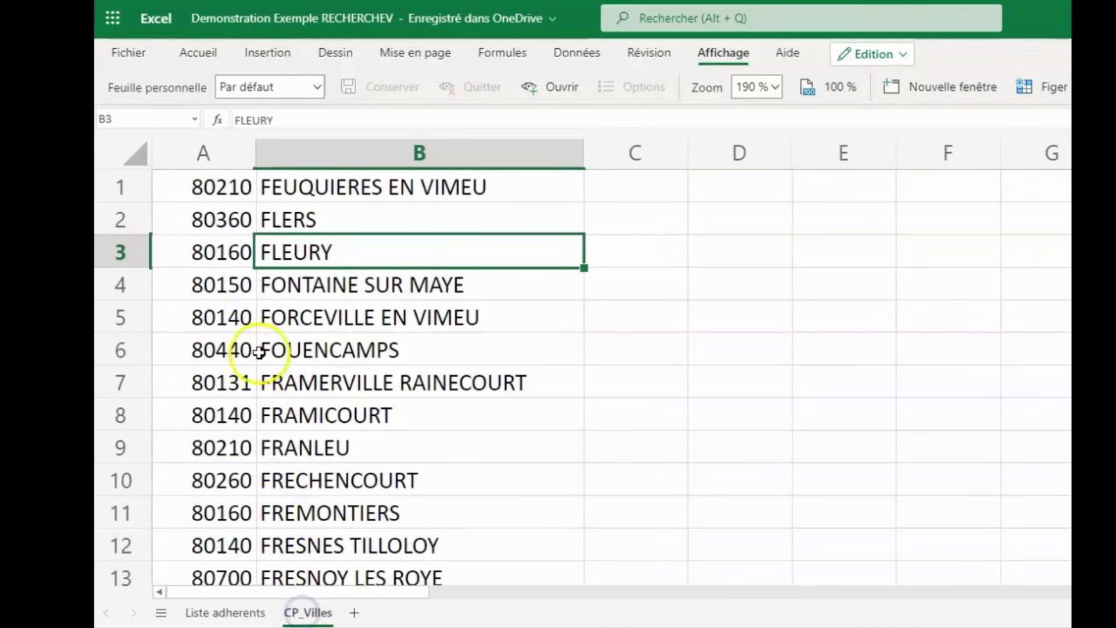
click(201, 155)
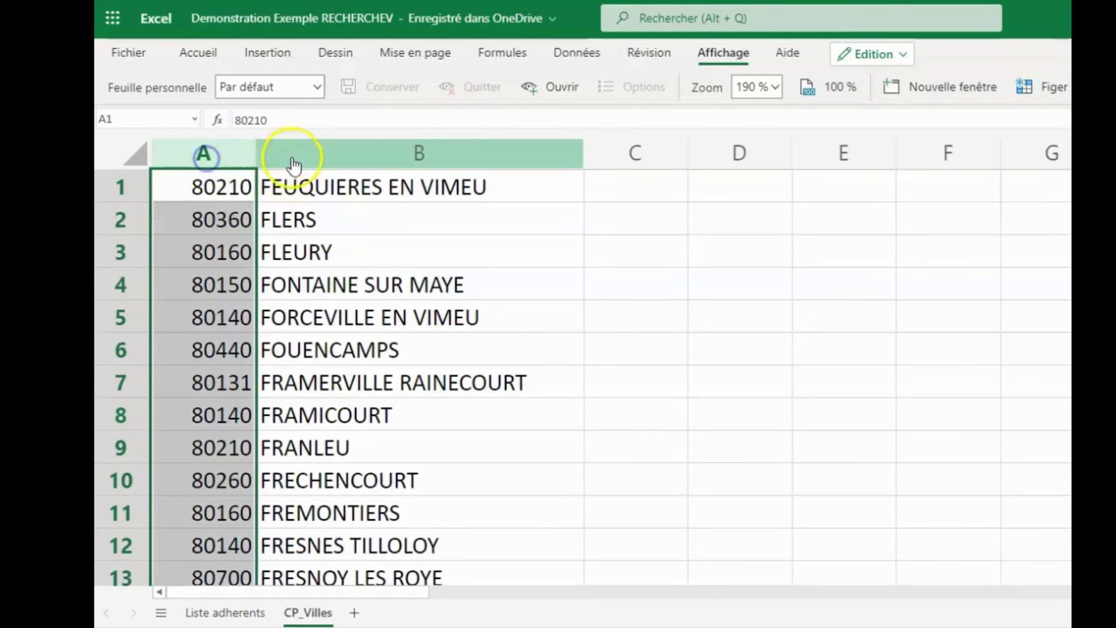
click(324, 153)
click(225, 613)
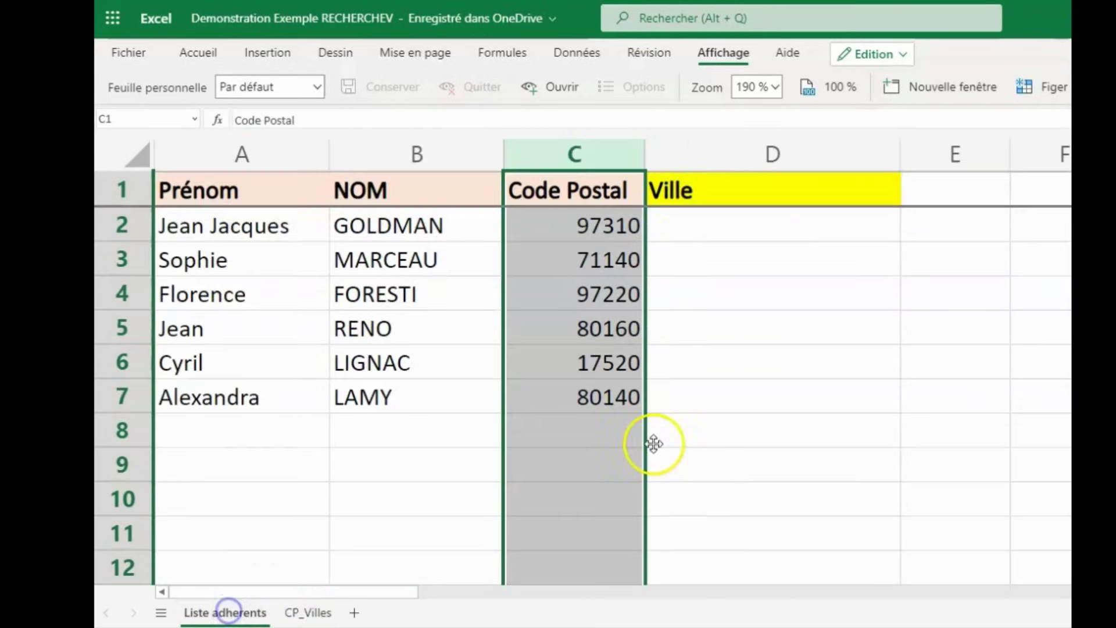
Go through the empty Ville cells beside the members' postal codes.
click(673, 230)
click(591, 260)
click(588, 293)
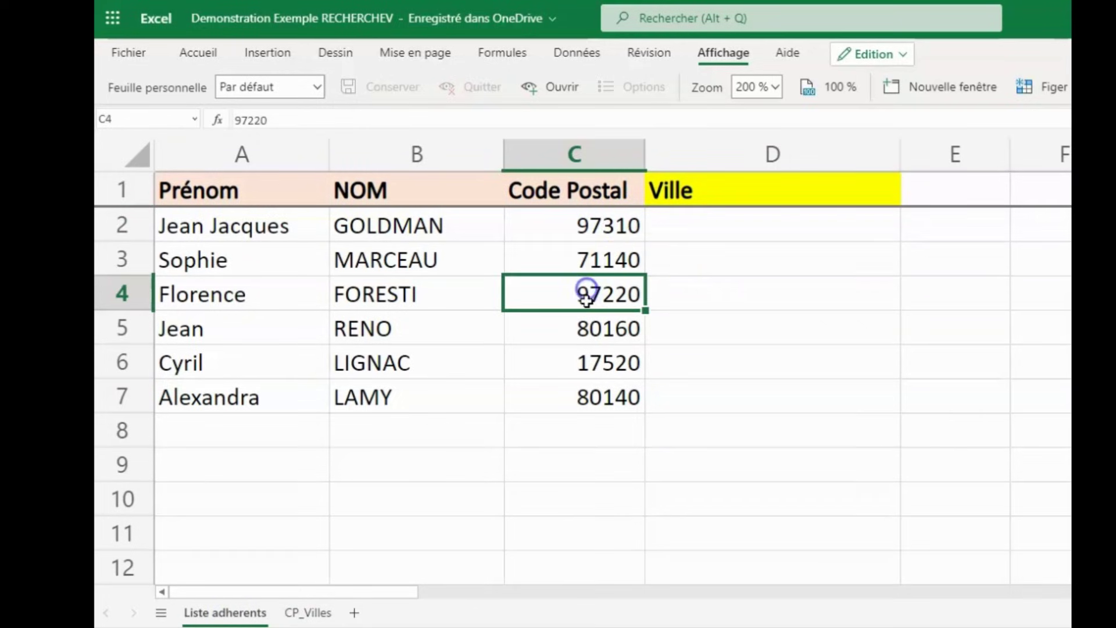
click(677, 230)
click(688, 262)
click(689, 350)
click(688, 391)
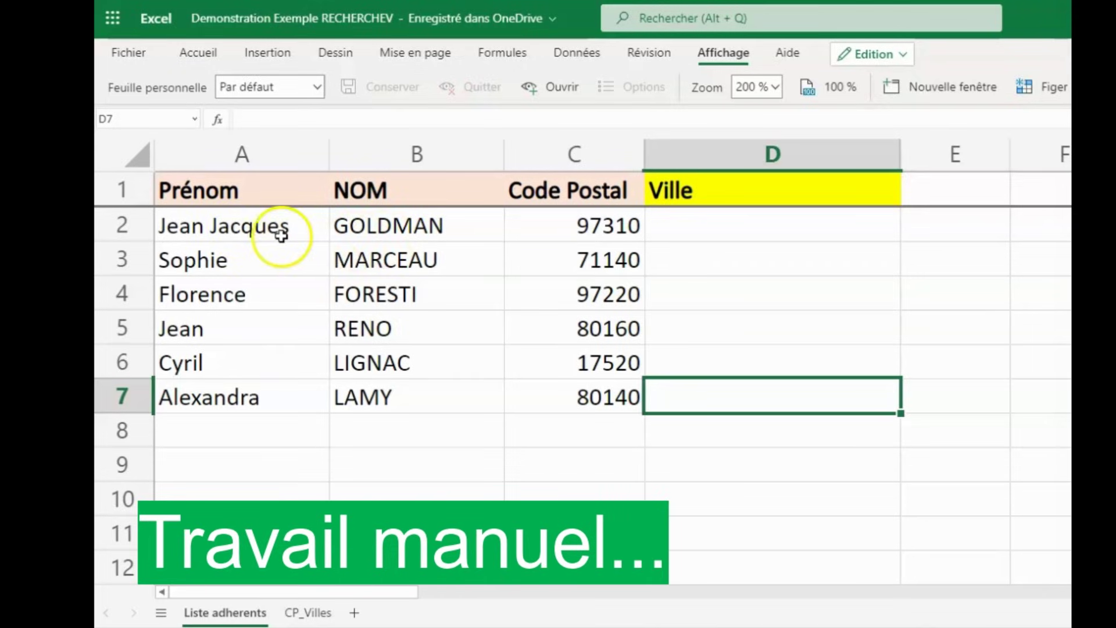
Copy the first member's postal code 97310 from C2.
drag(285, 227, 457, 225)
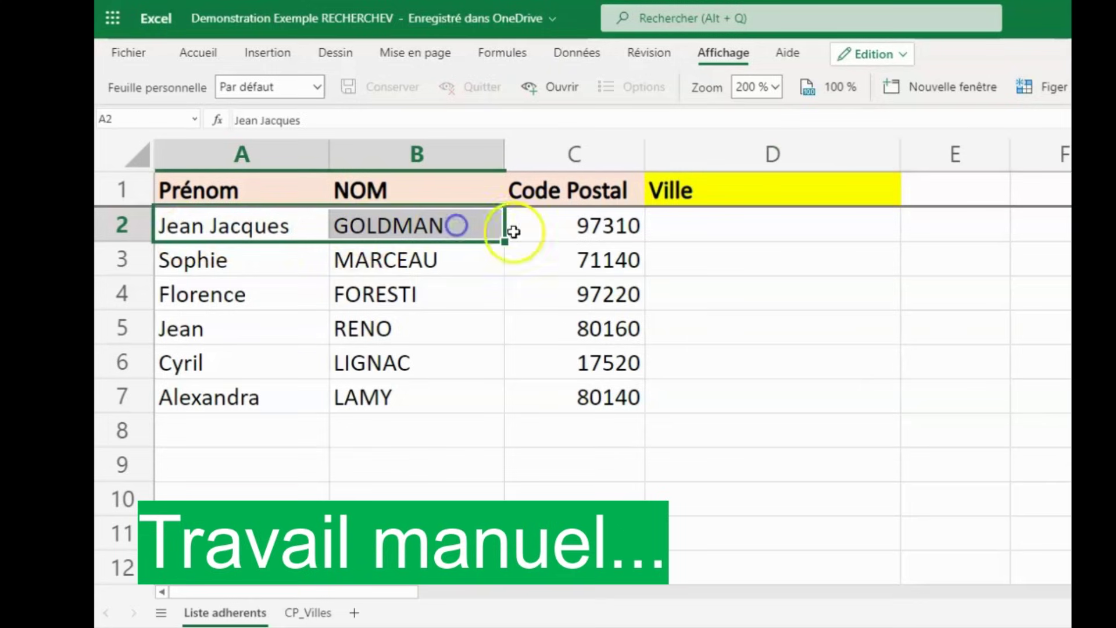
click(587, 225)
key(ctrl+c)
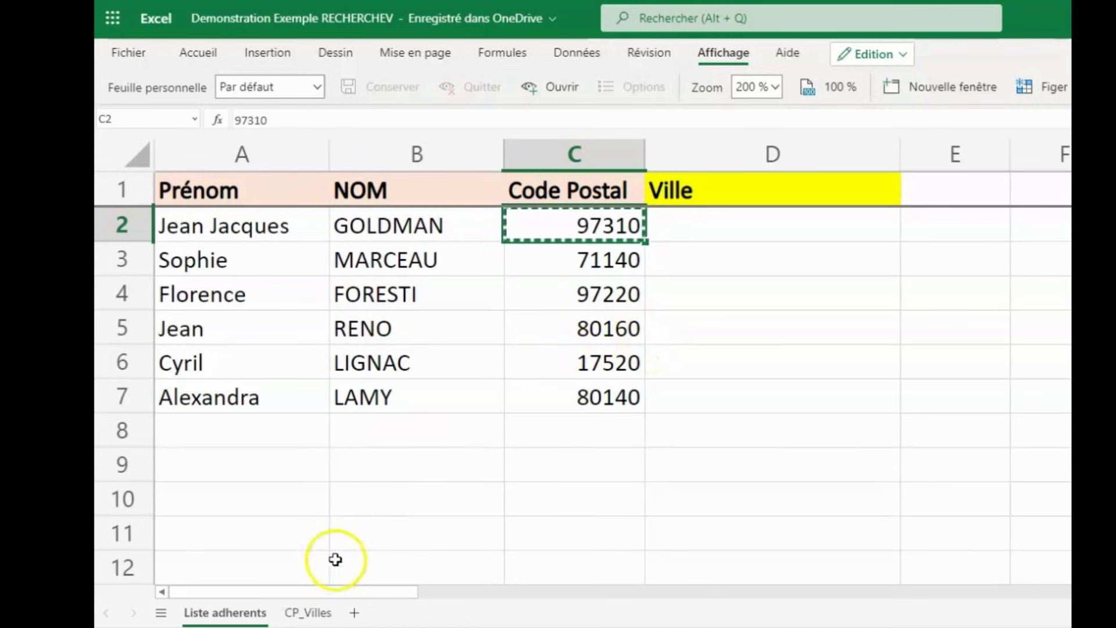
Search CP_Villes for 97310, copy its city KOUROU from B352, and return to Liste adherents.
click(303, 615)
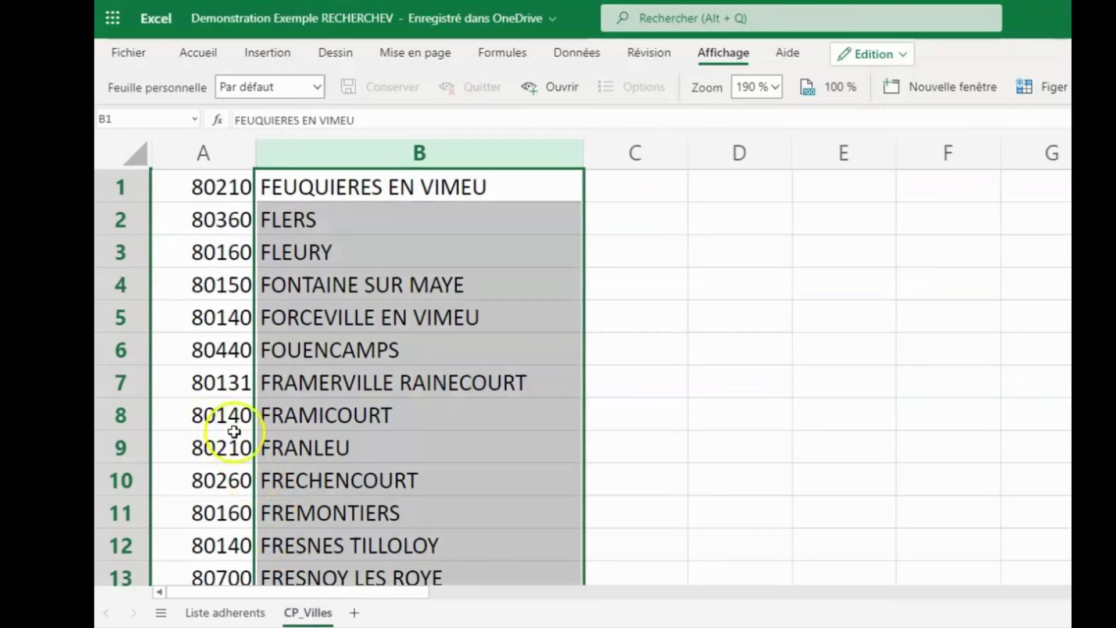
click(202, 394)
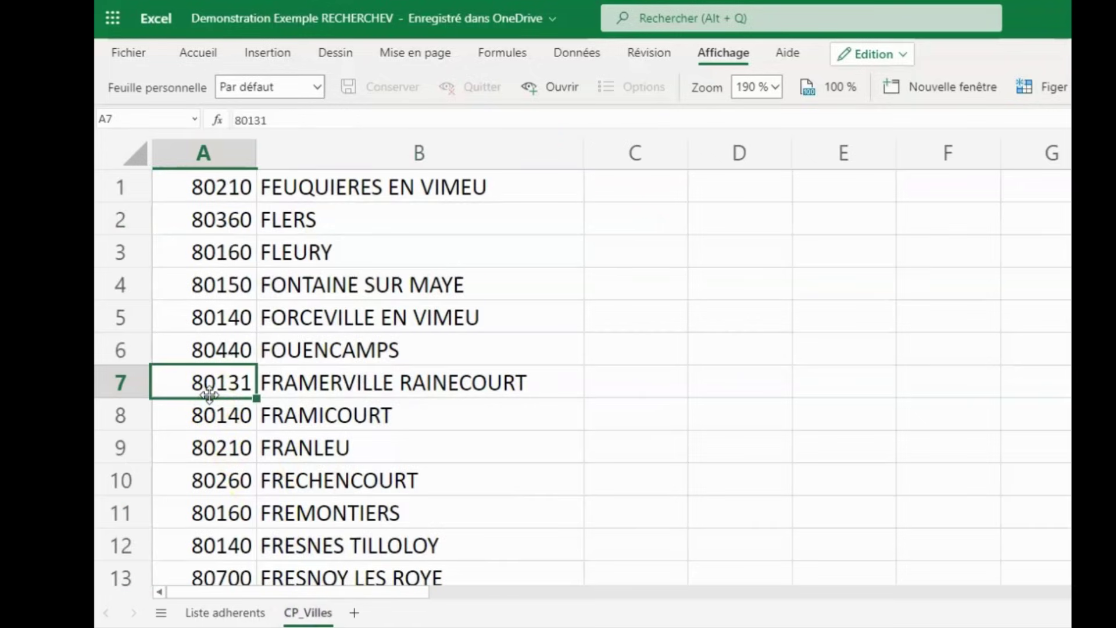
key(ctrl+f)
text(97310)
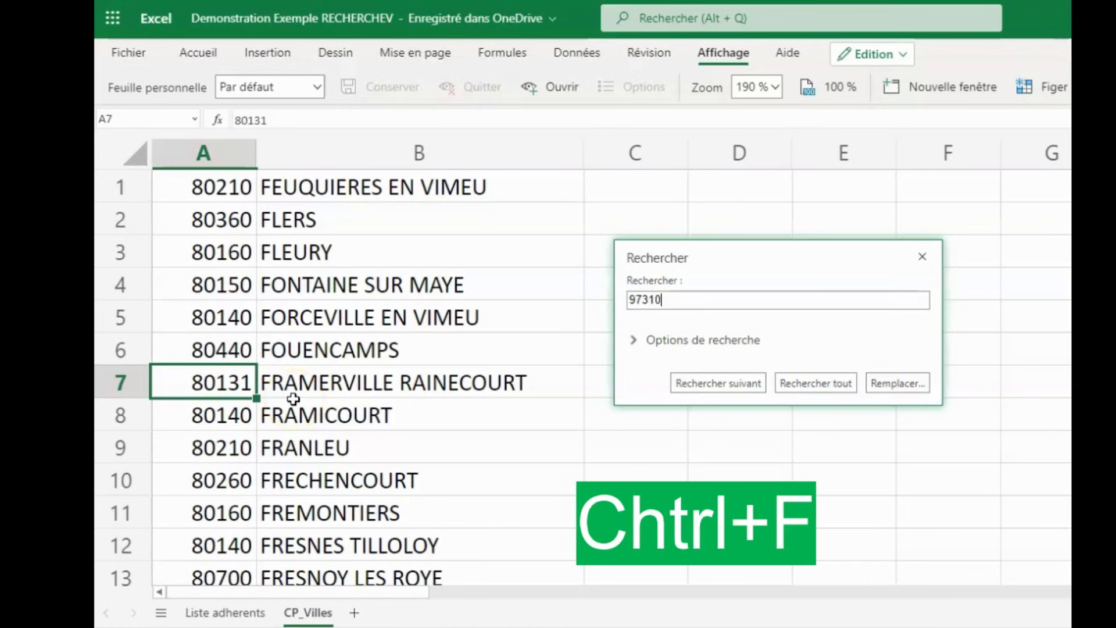
click(682, 387)
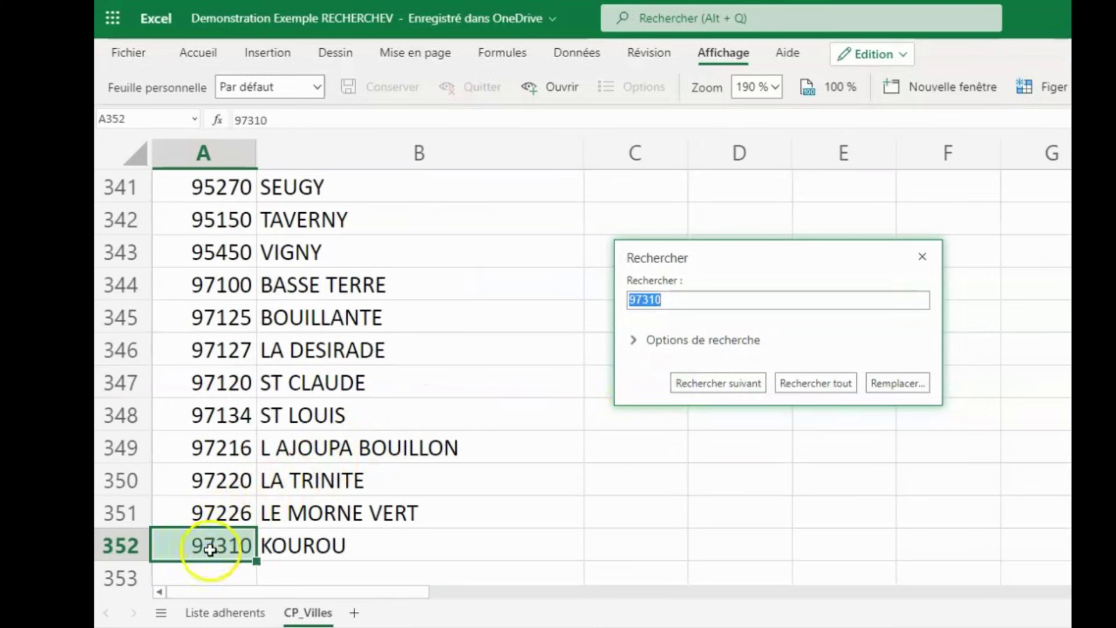
drag(210, 550, 312, 541)
click(386, 541)
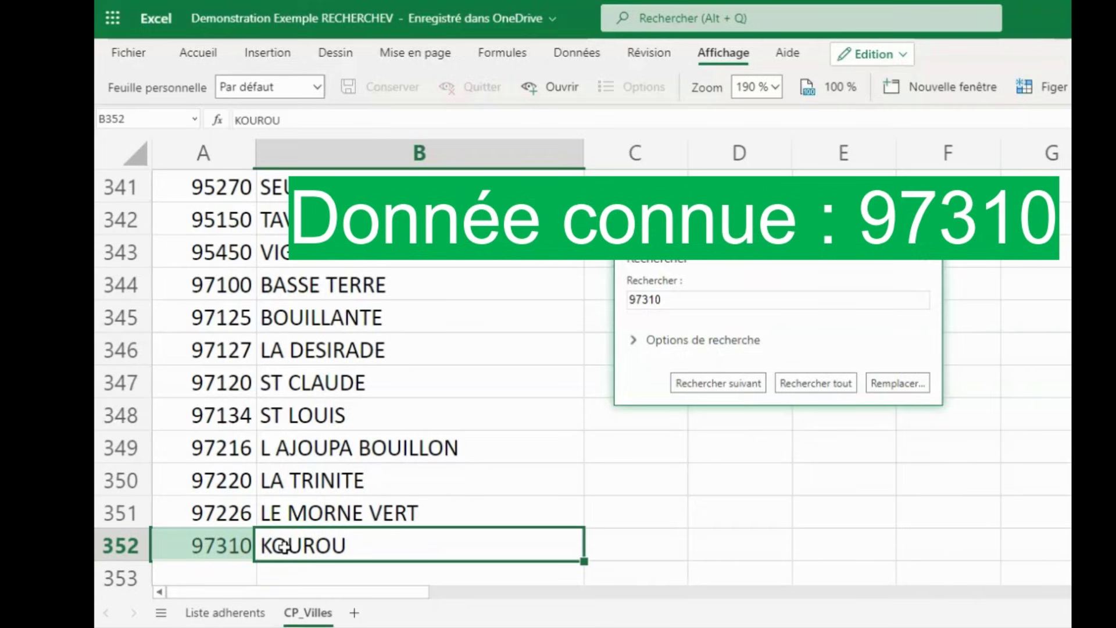
key(ctrl+c)
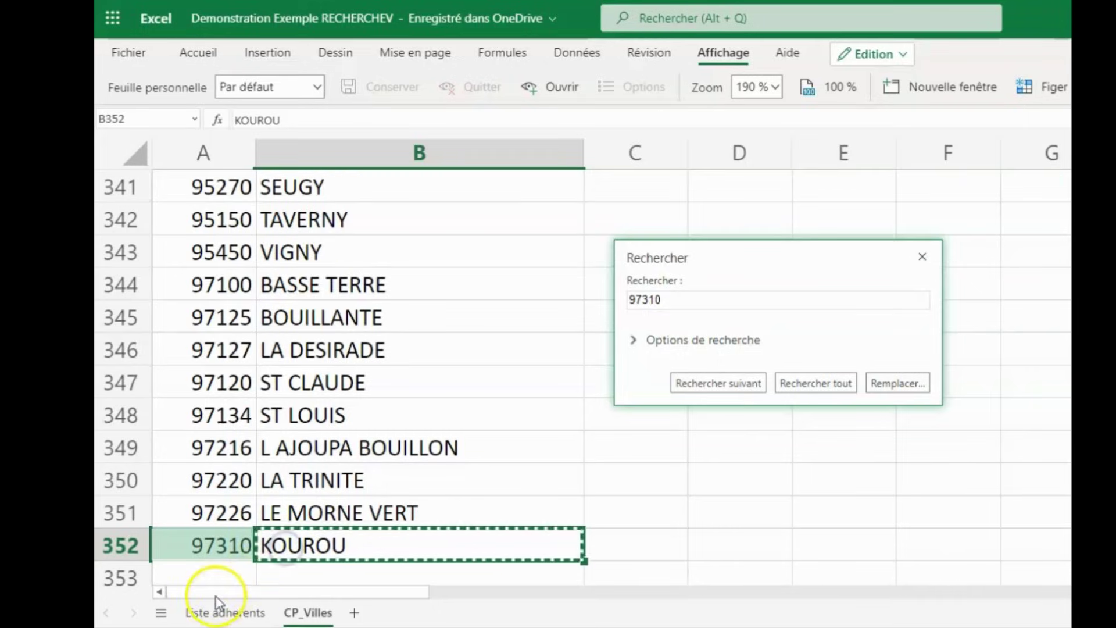
click(225, 613)
Paste KOUROU into D2 and close the search box.
click(728, 232)
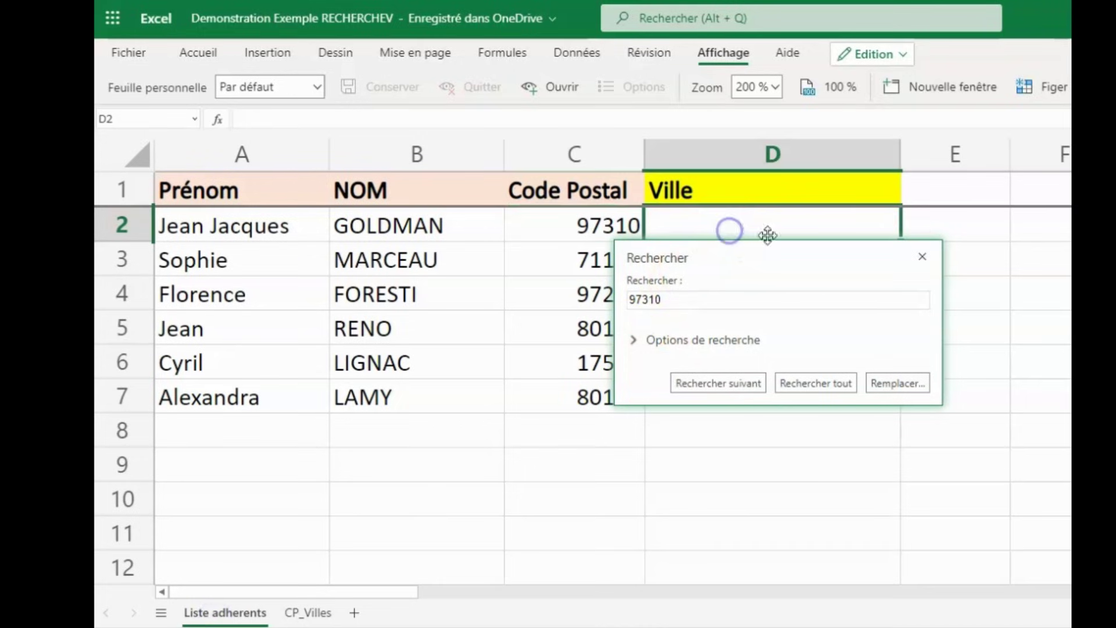
key(ctrl+v)
click(922, 257)
Check row 3's postal code 71140, then return to the KOUROU cell D2.
click(711, 265)
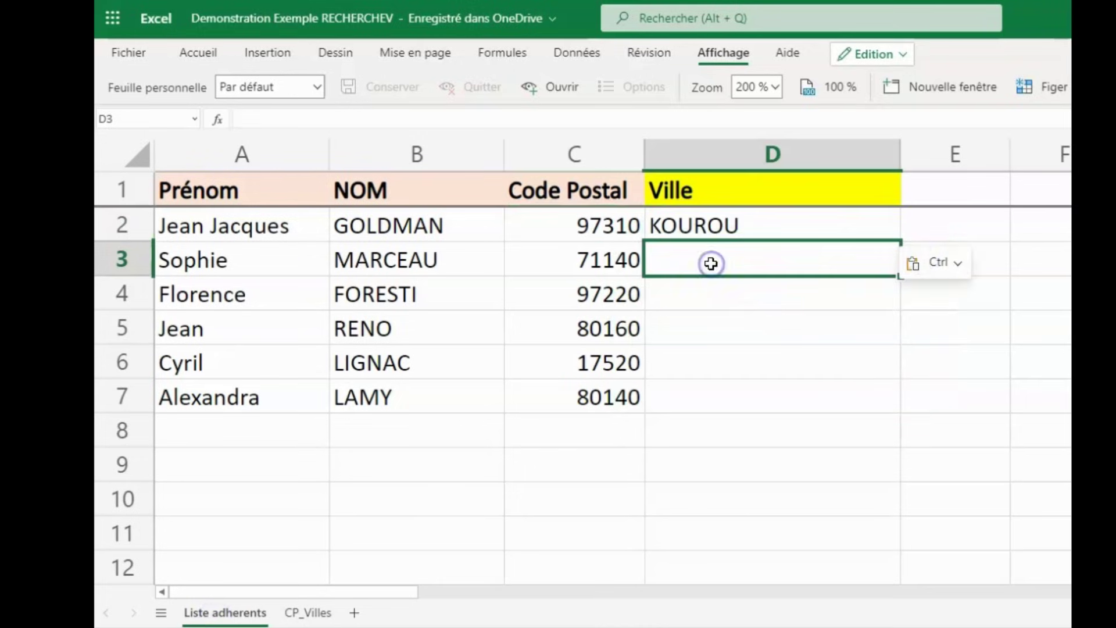
click(594, 256)
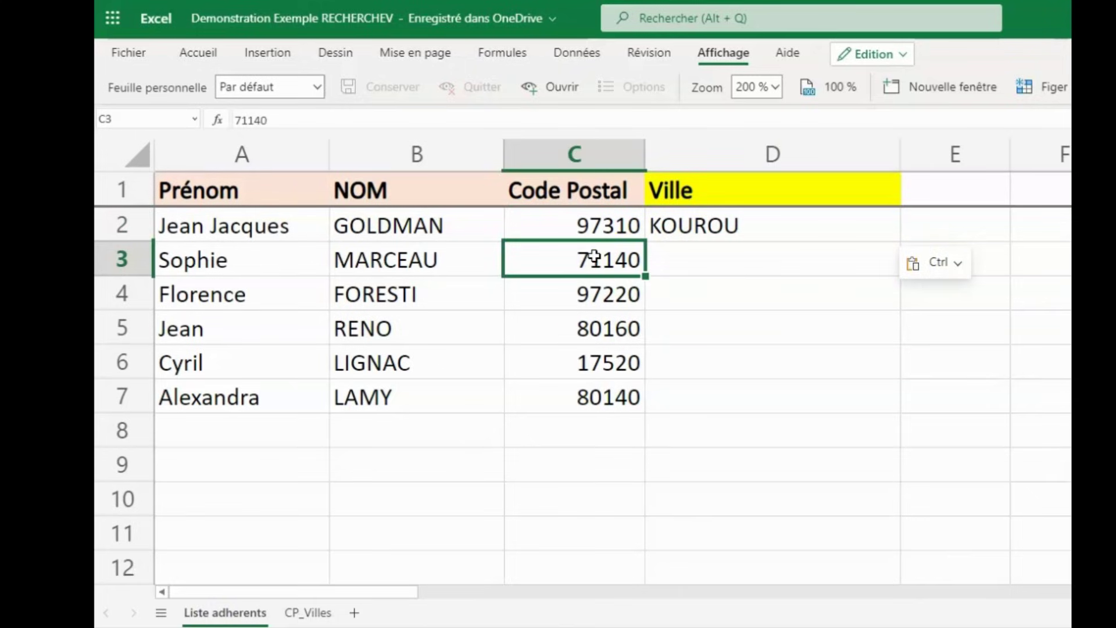
click(715, 226)
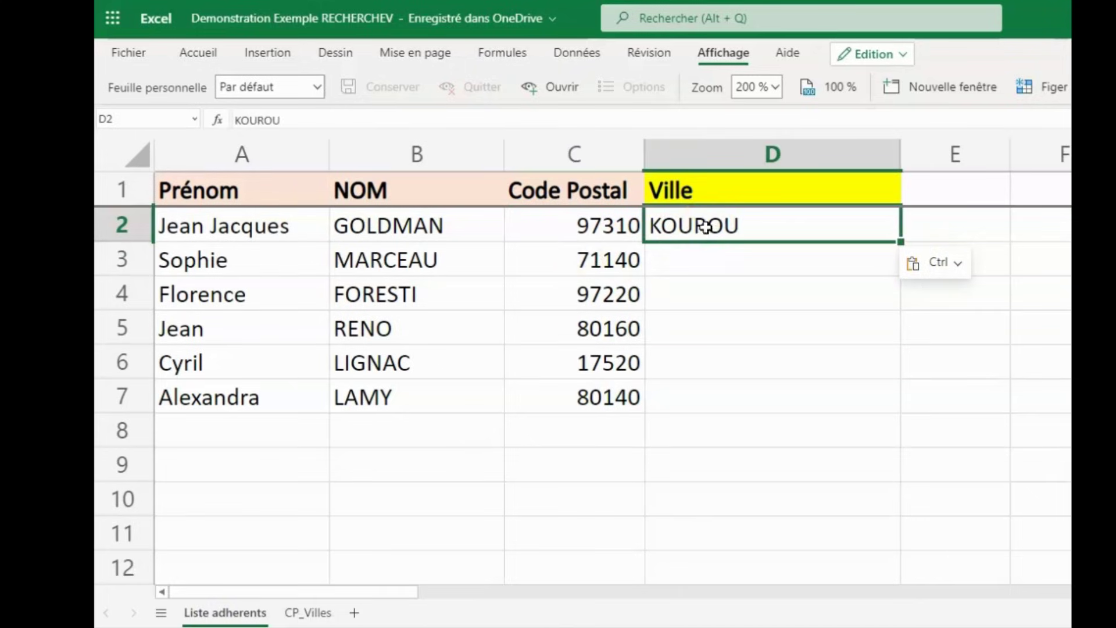
drag(700, 232, 644, 229)
drag(643, 230, 745, 227)
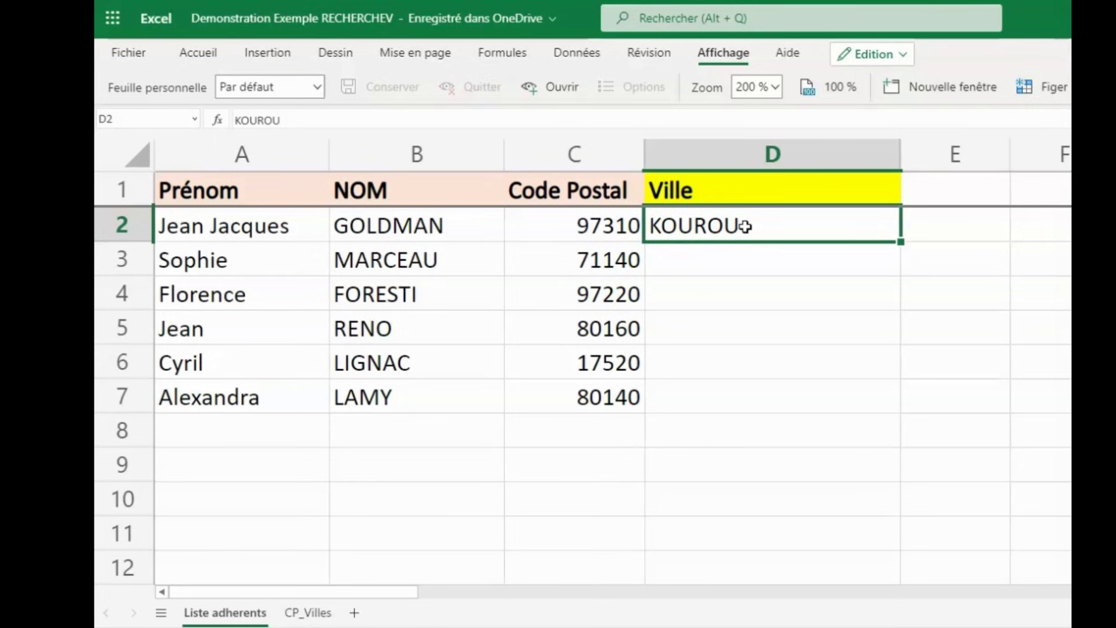
Replace KOUROU in D2 with =RECHERCHEV( picked from the =reche autocomplete list.
text(=)
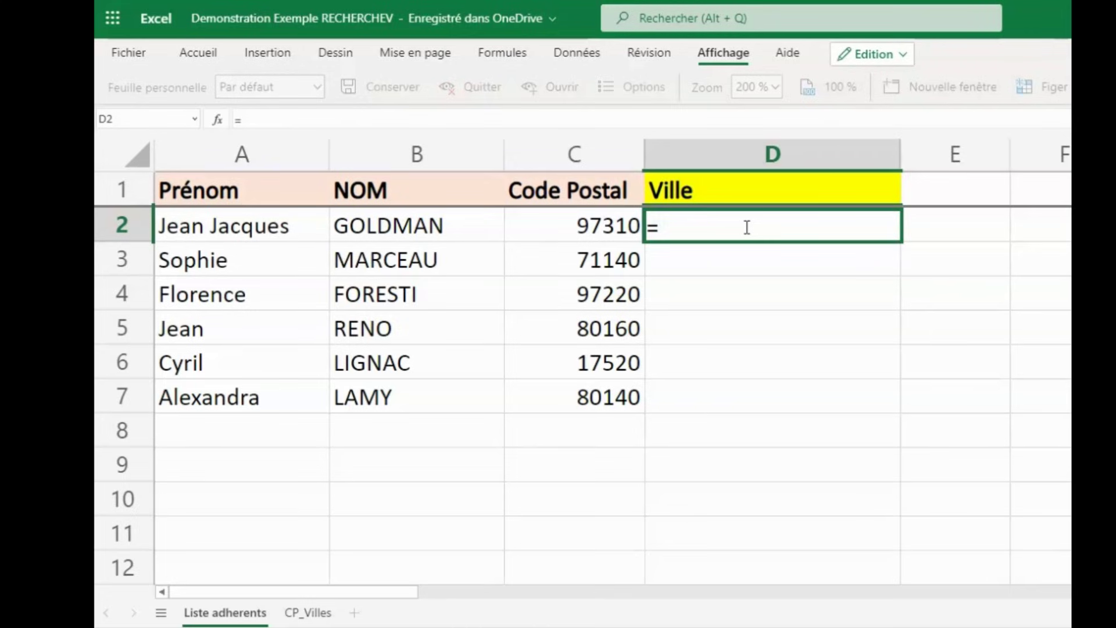
key(Escape)
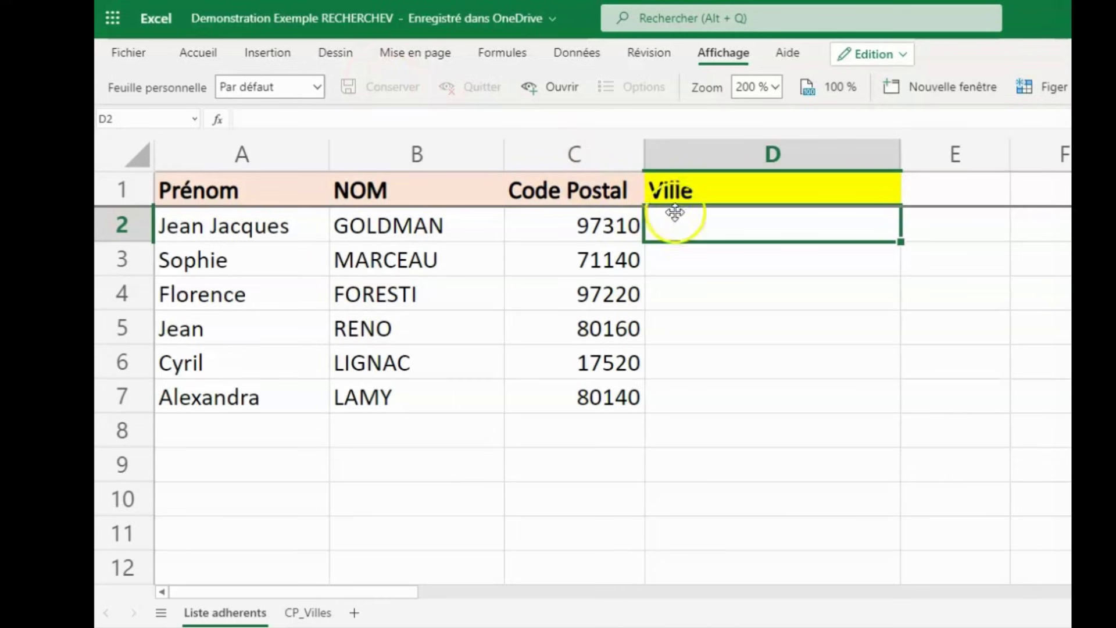
double_click(705, 226)
text(=re)
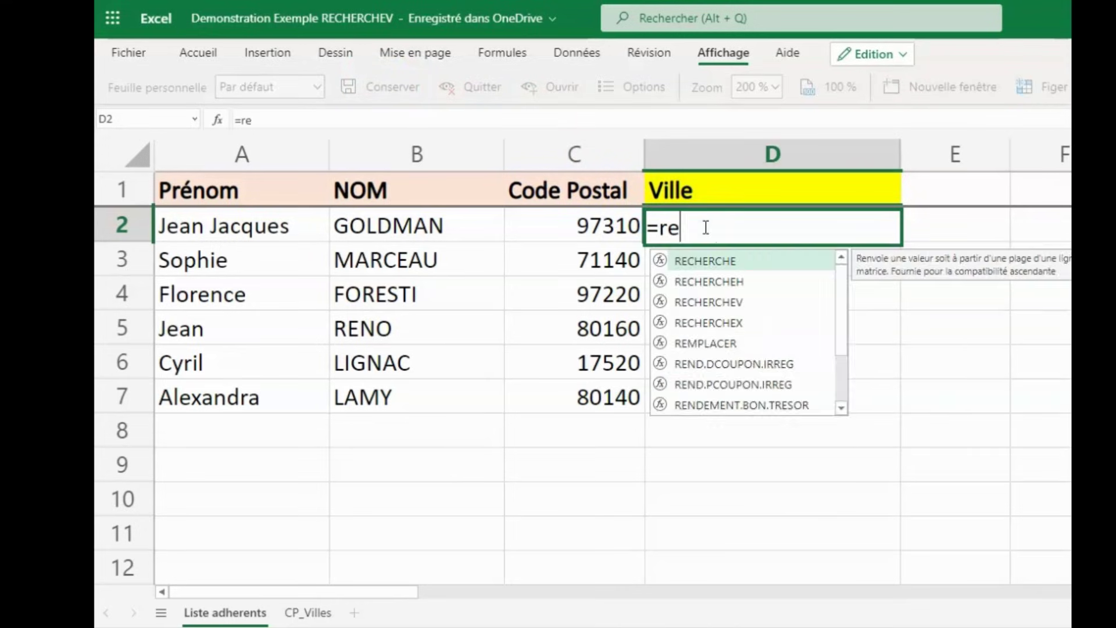
text(che)
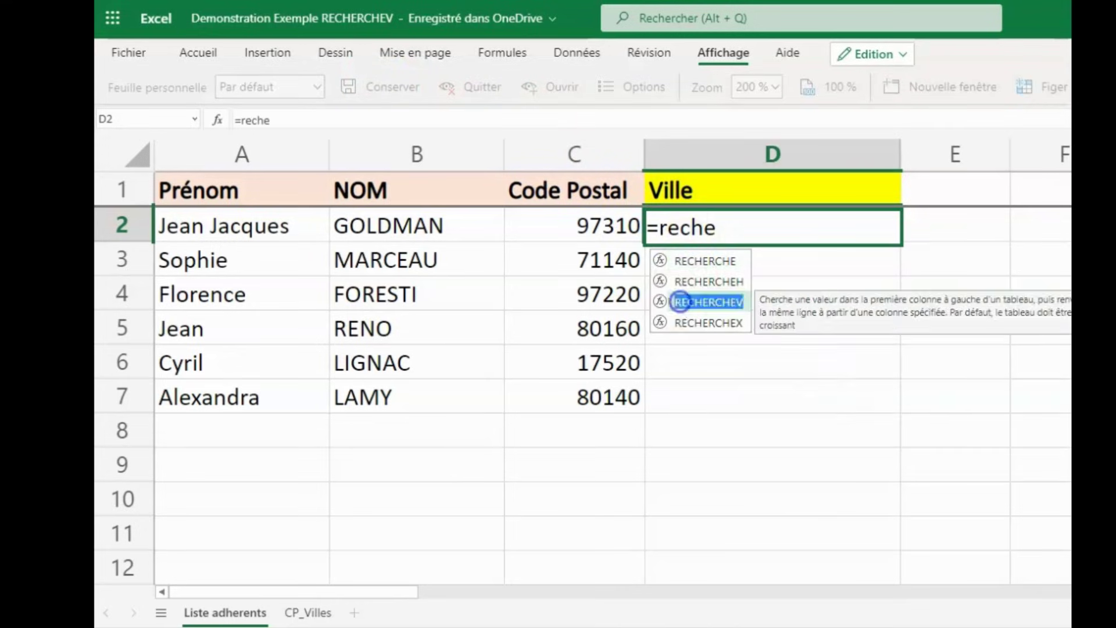
double_click(709, 301)
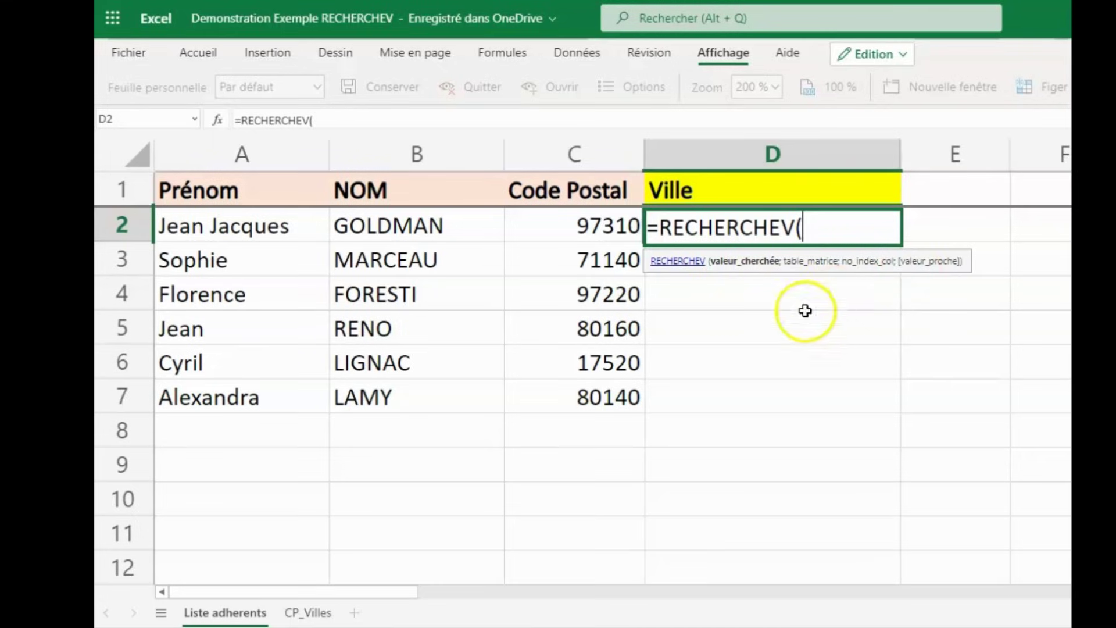
Extend the formula to =RECHERCHEV(C2;'CP_Villes'!A:B; with C2 as lookup value and columns A:B as table.
click(592, 224)
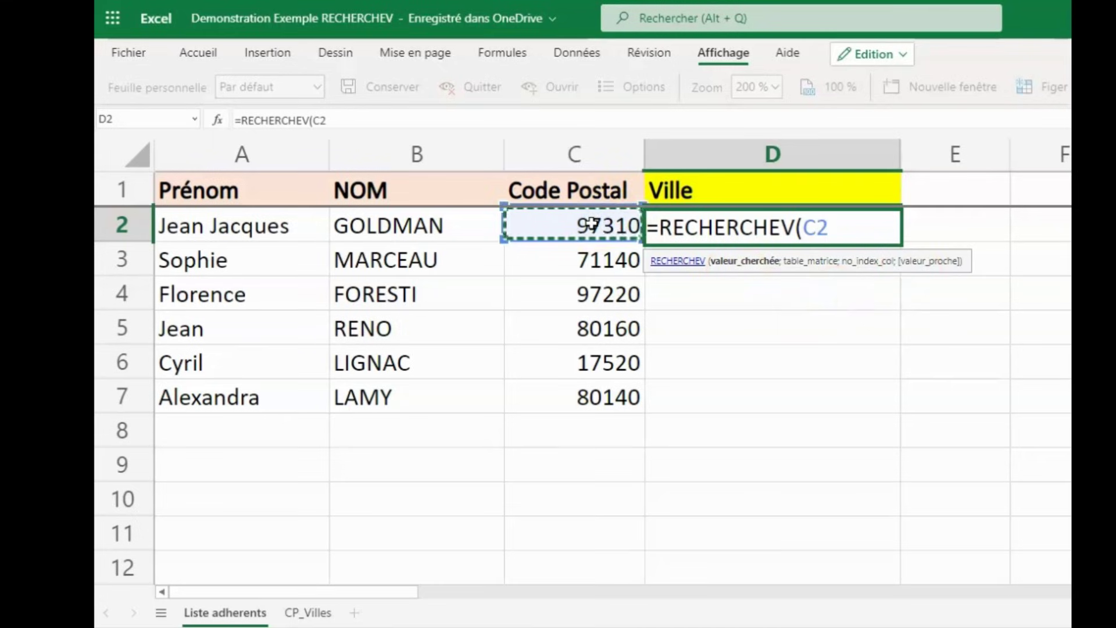
text(;)
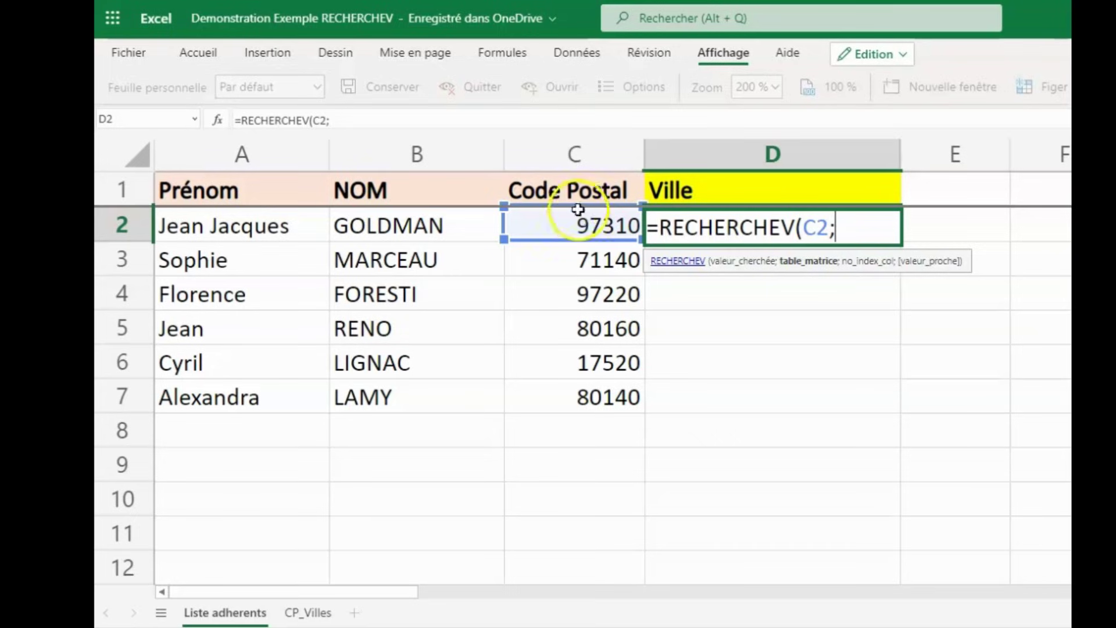
click(309, 613)
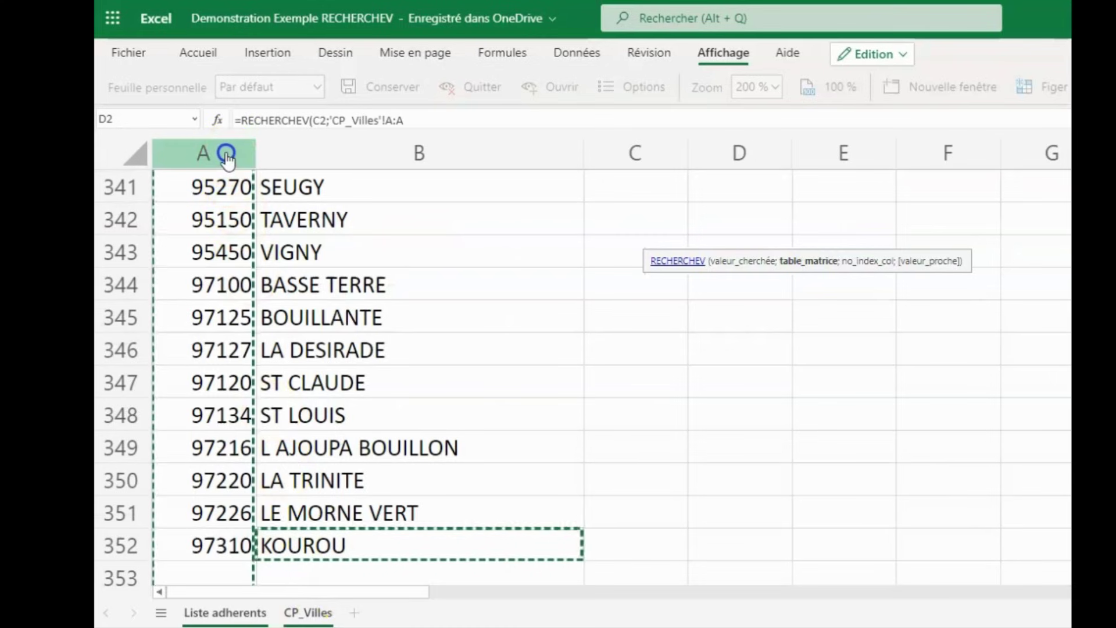
drag(228, 162, 300, 147)
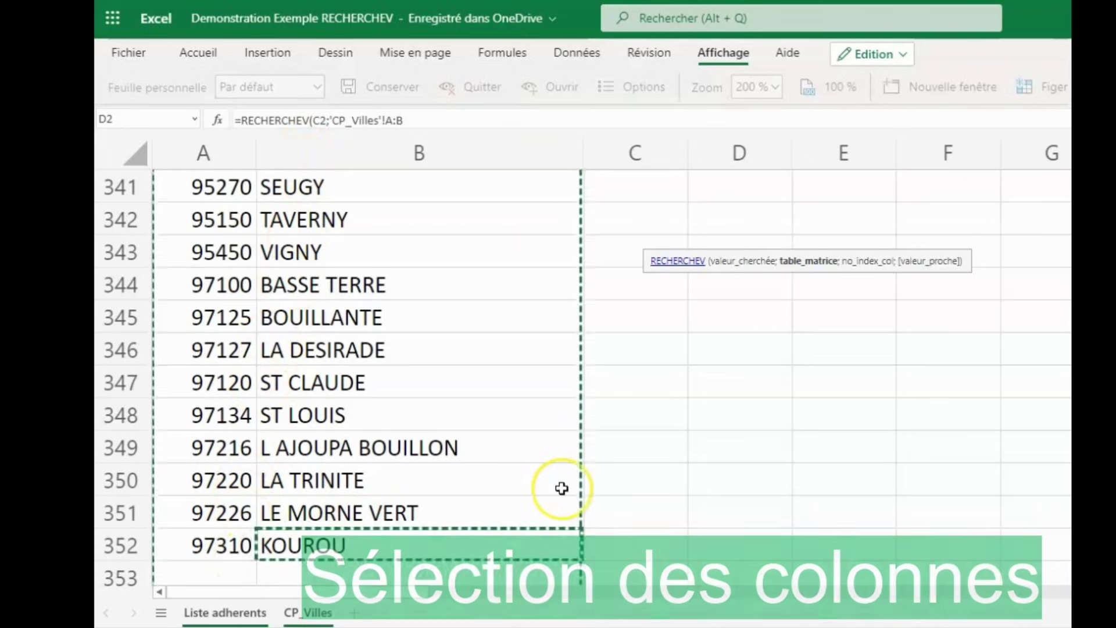
text(;)
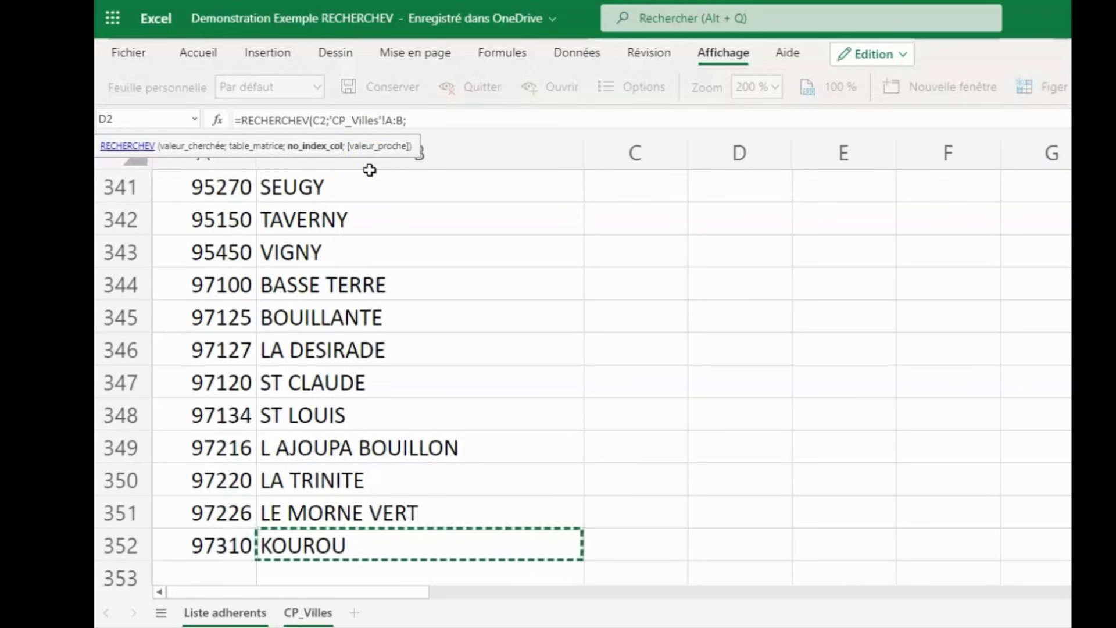
click(439, 150)
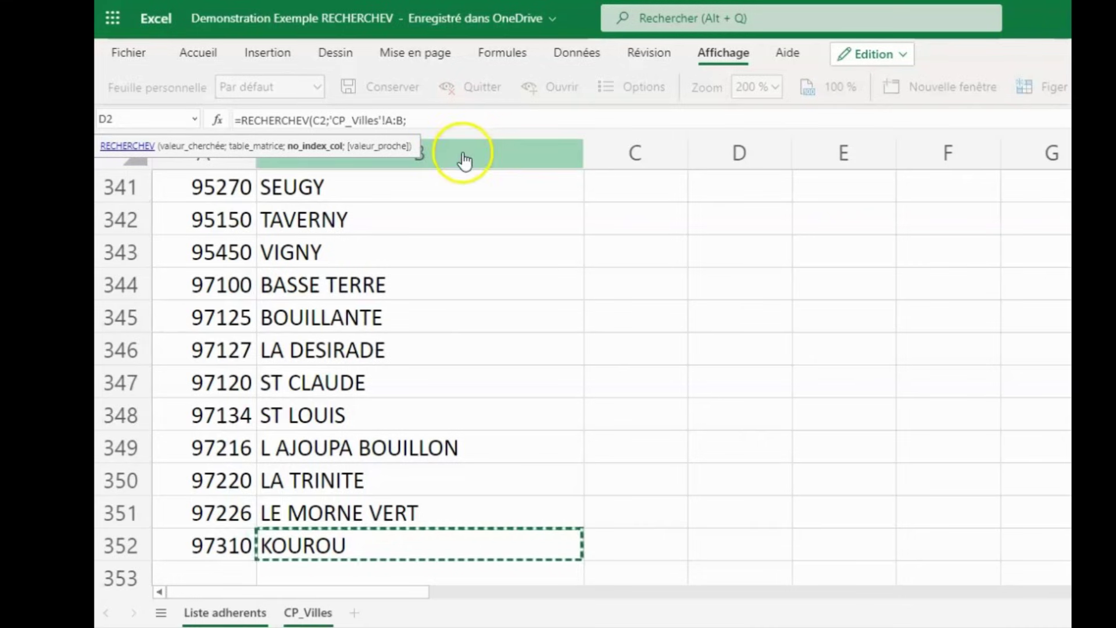
click(439, 120)
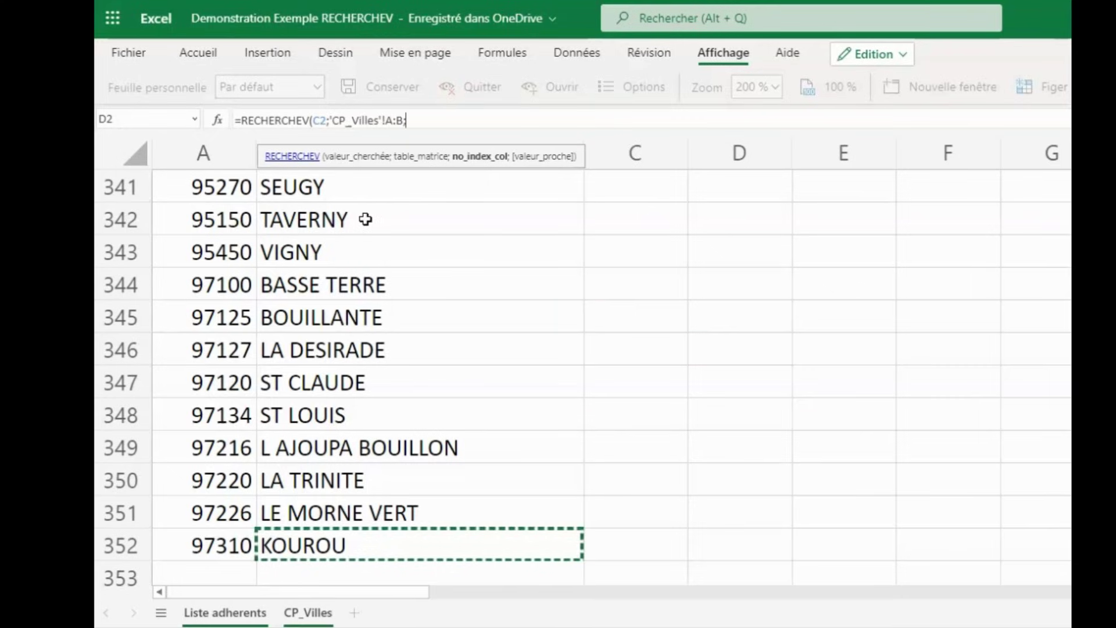
Finish D2 as =RECHERCHEV(C2;'CP_Villes'!A:B;2;FAUX) so it returns KOUROU for 97310.
click(221, 613)
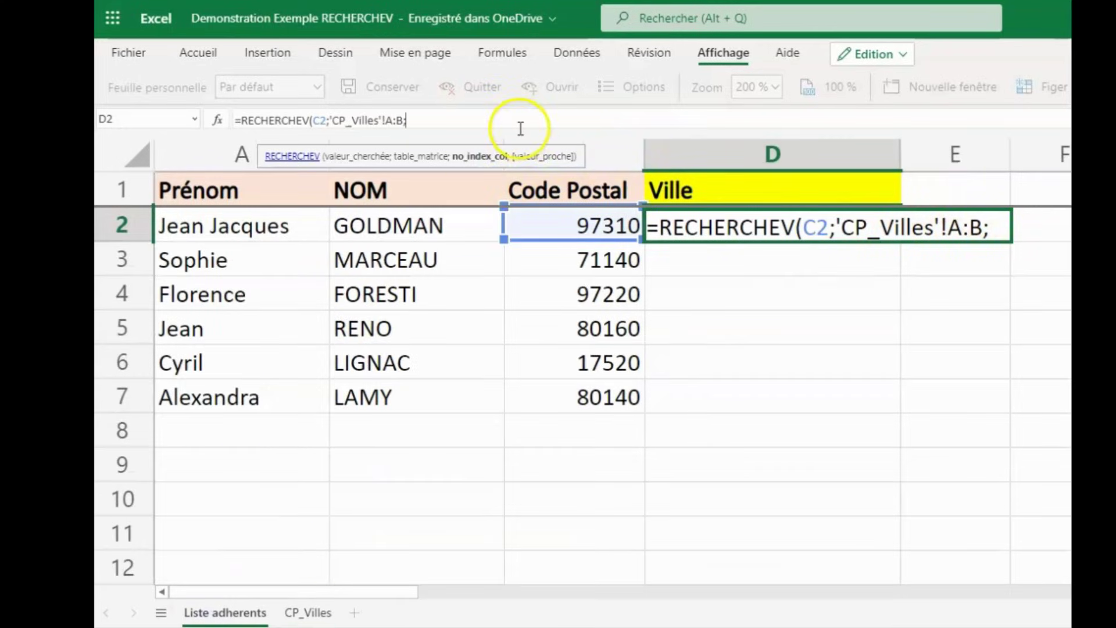
text(2)
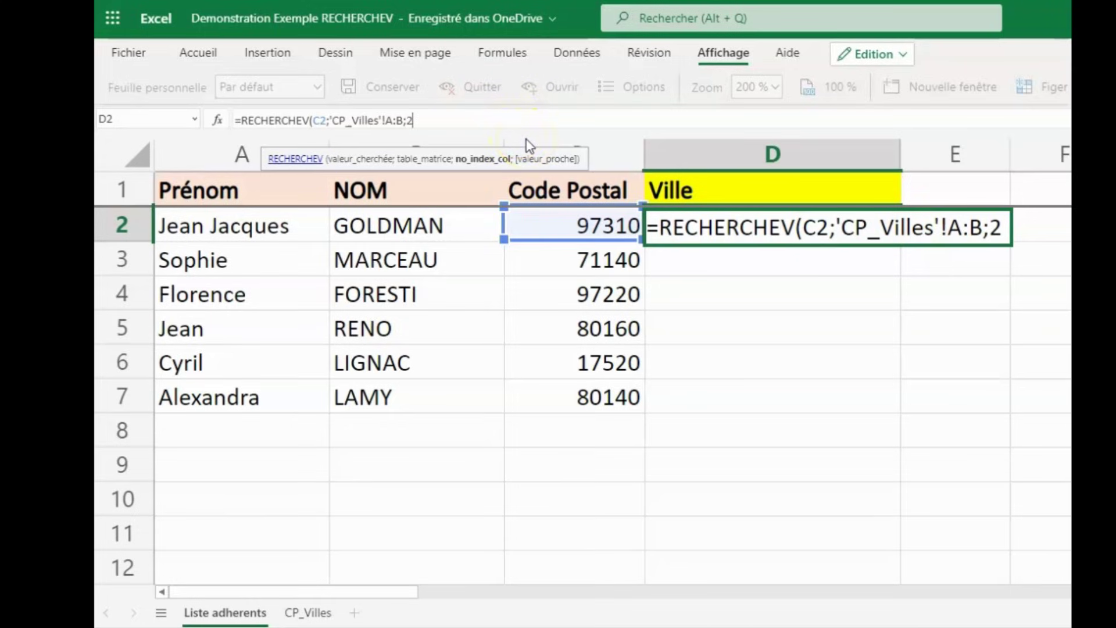
text(;)
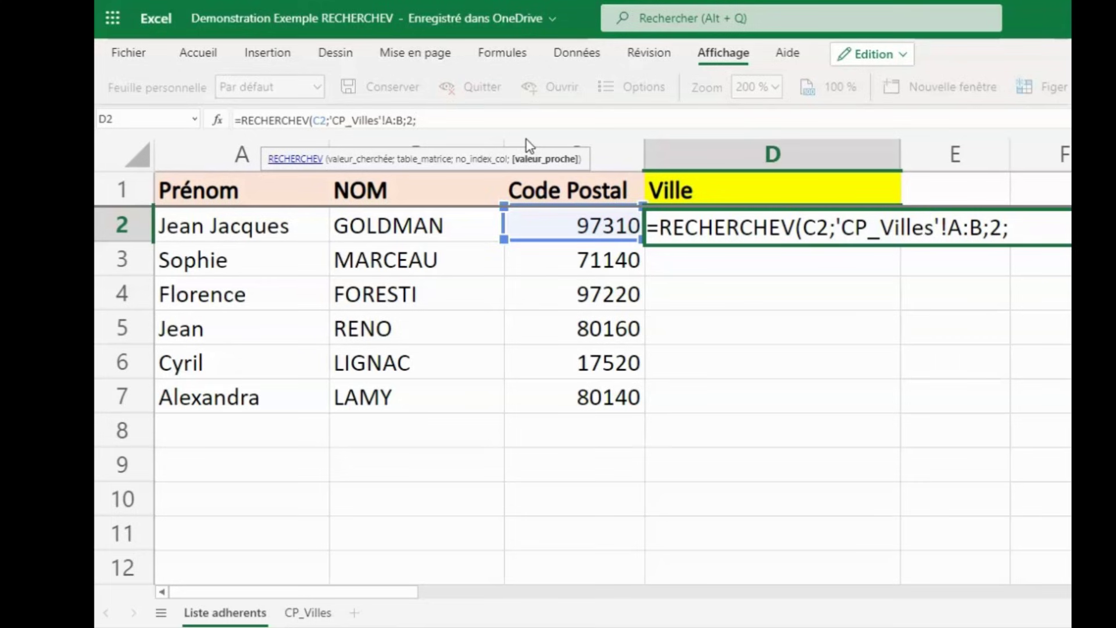
text(FAUX)
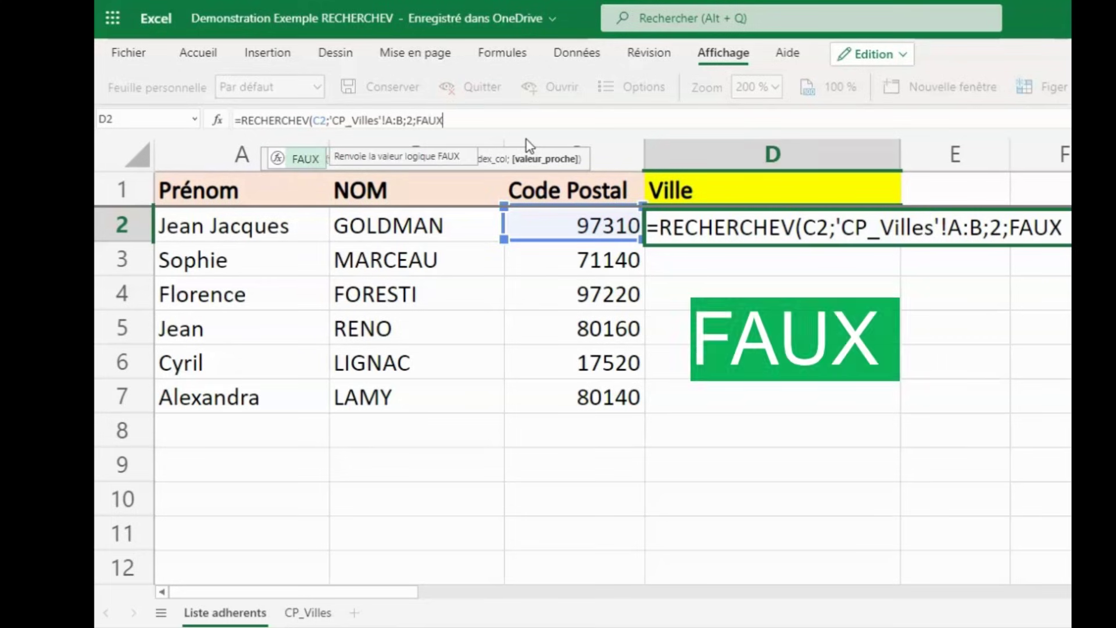
text())
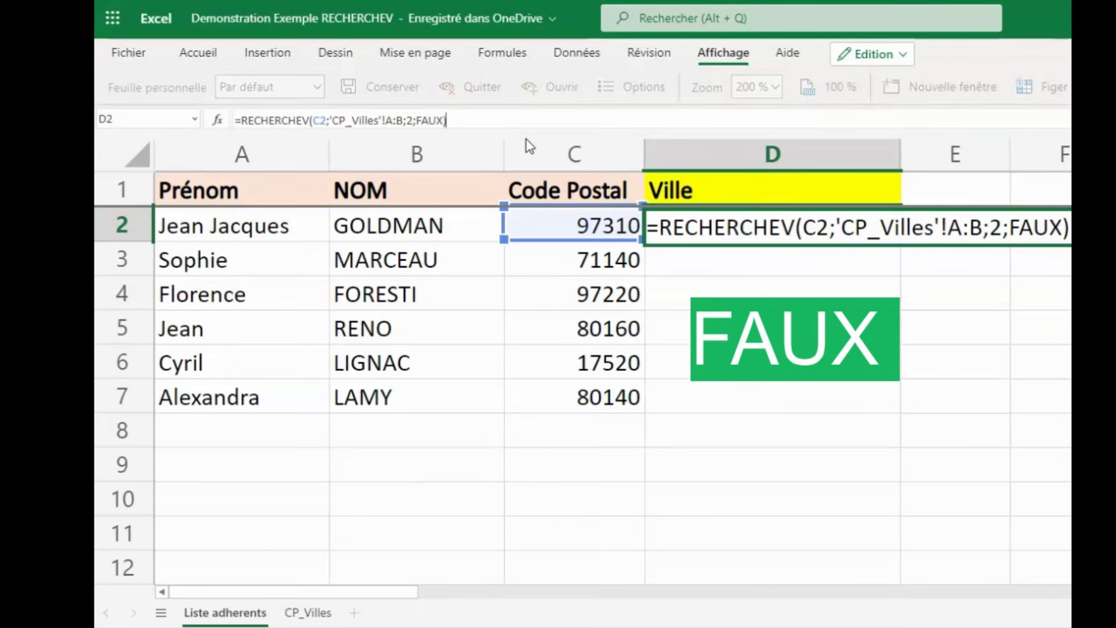
key(Return)
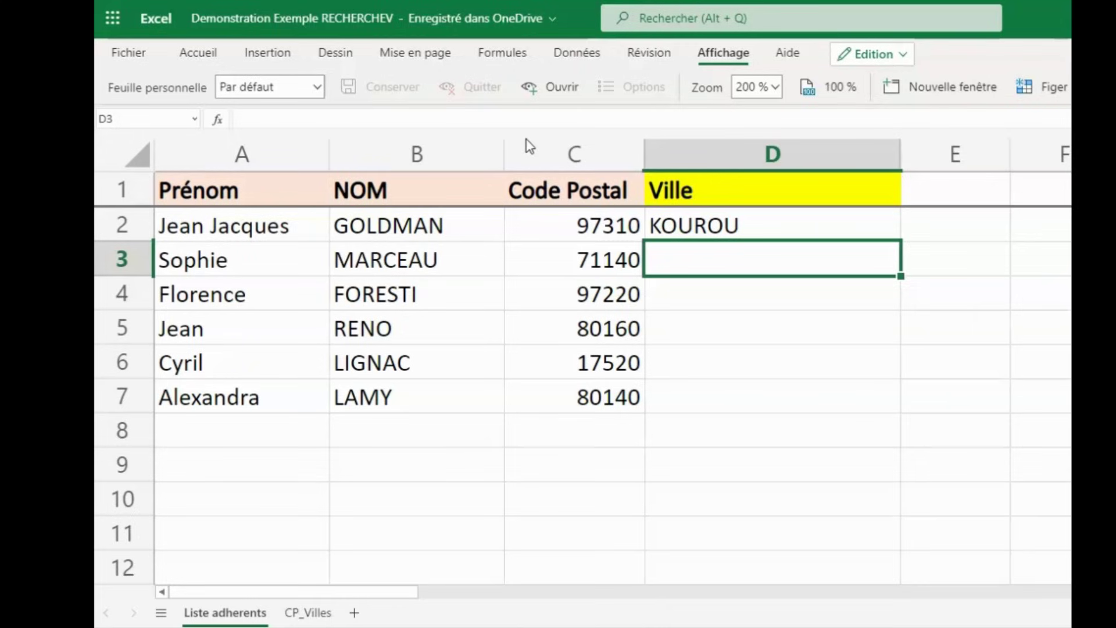
click(798, 233)
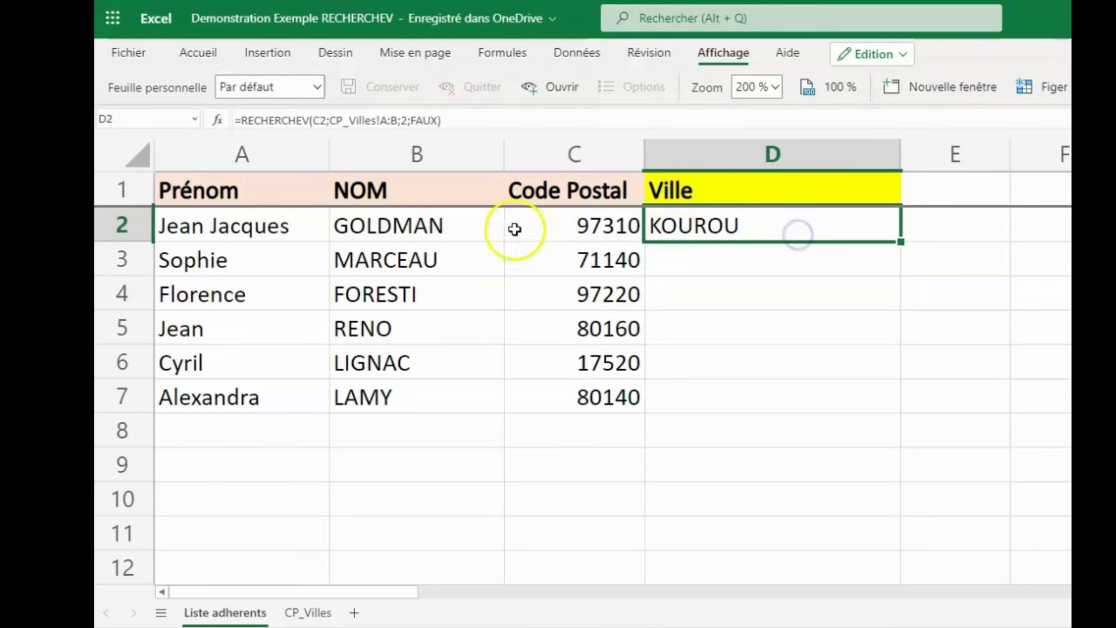
double_click(706, 230)
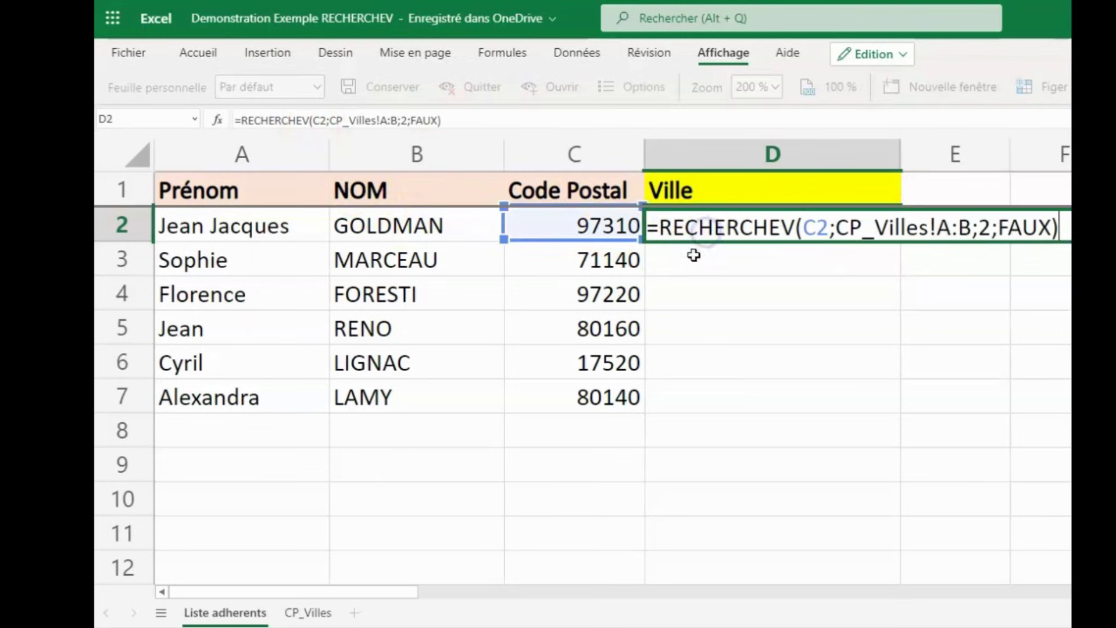
click(664, 274)
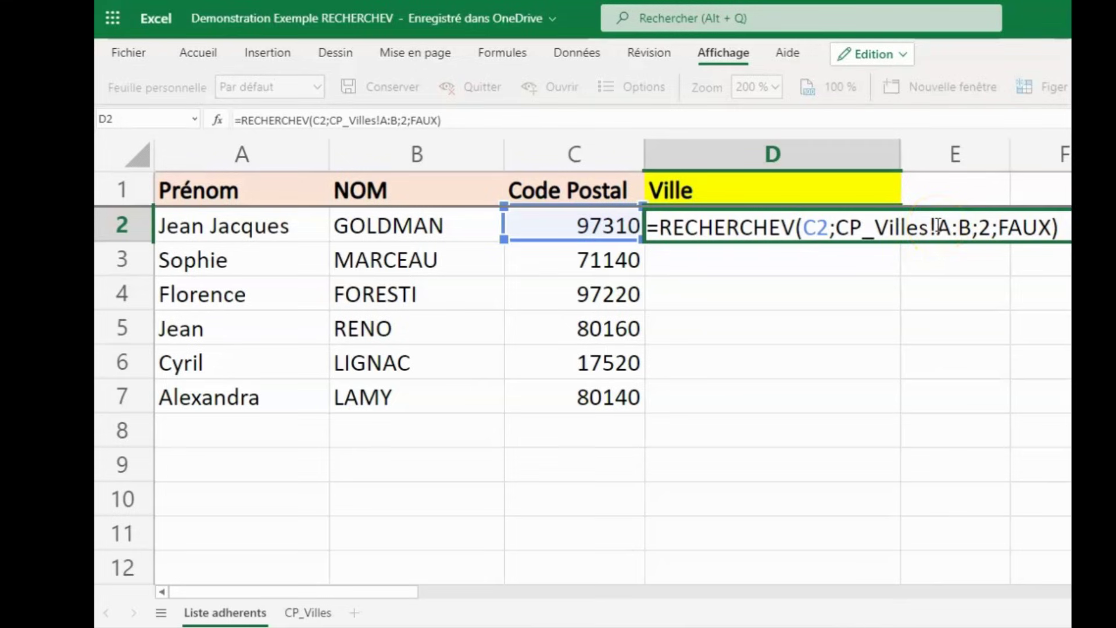
click(978, 224)
click(1055, 228)
key(Return)
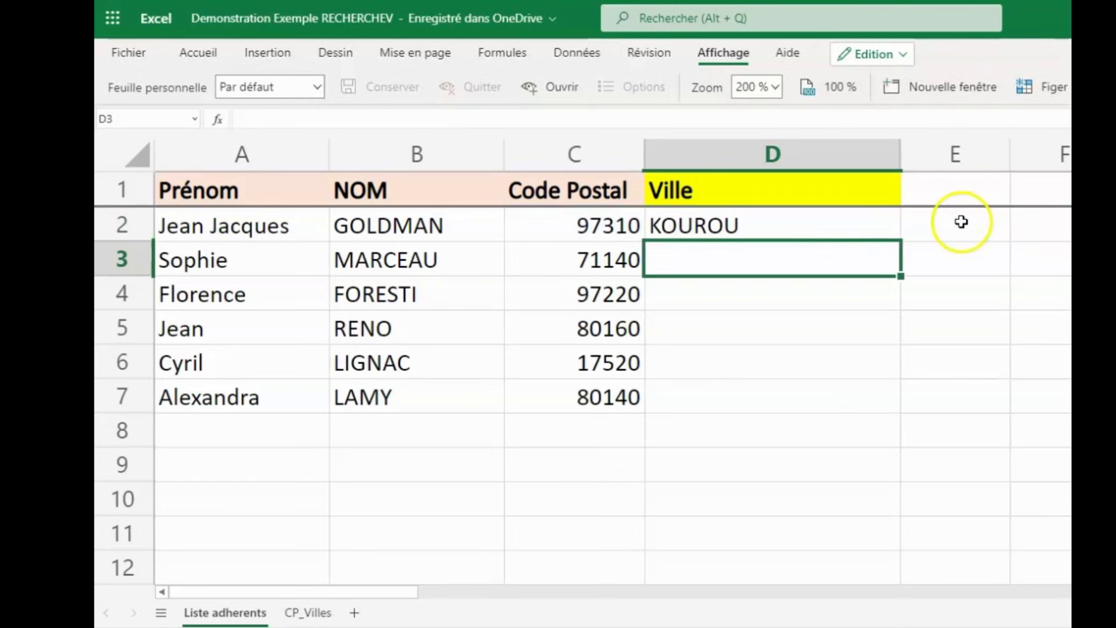
Fill D2's lookup formula down to D7 and check the returned cities against their postal codes.
click(870, 226)
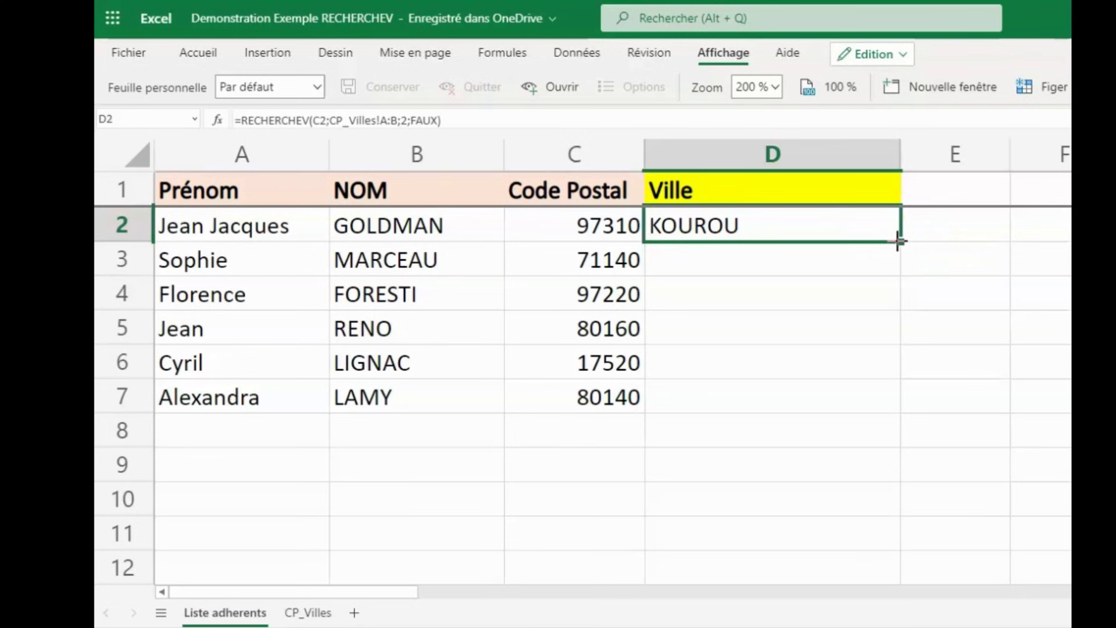
drag(898, 240, 858, 400)
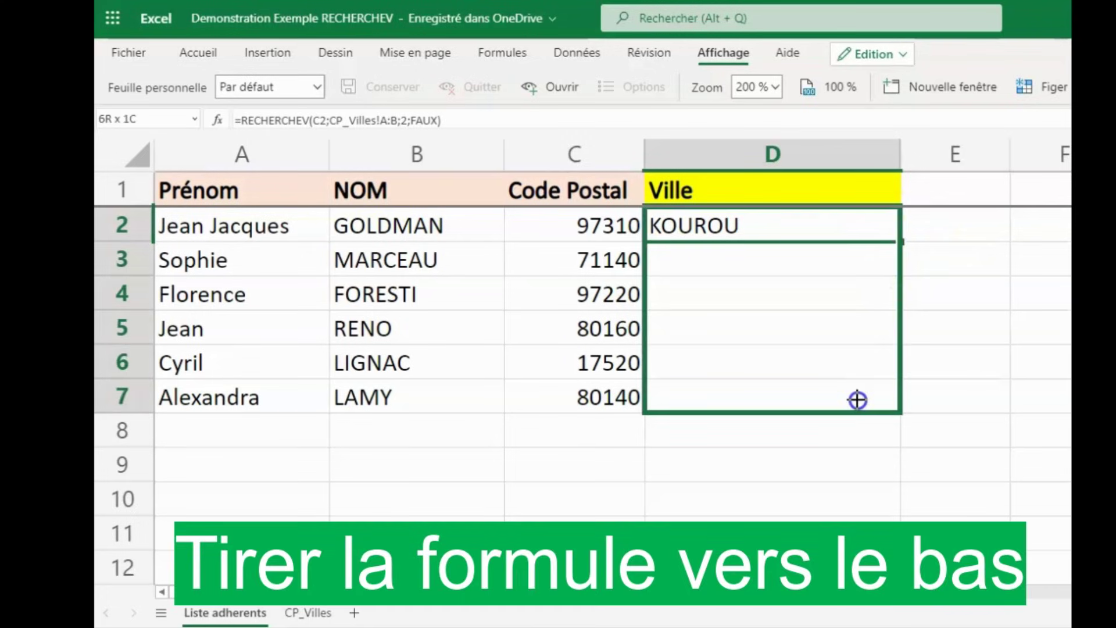
click(795, 225)
click(588, 254)
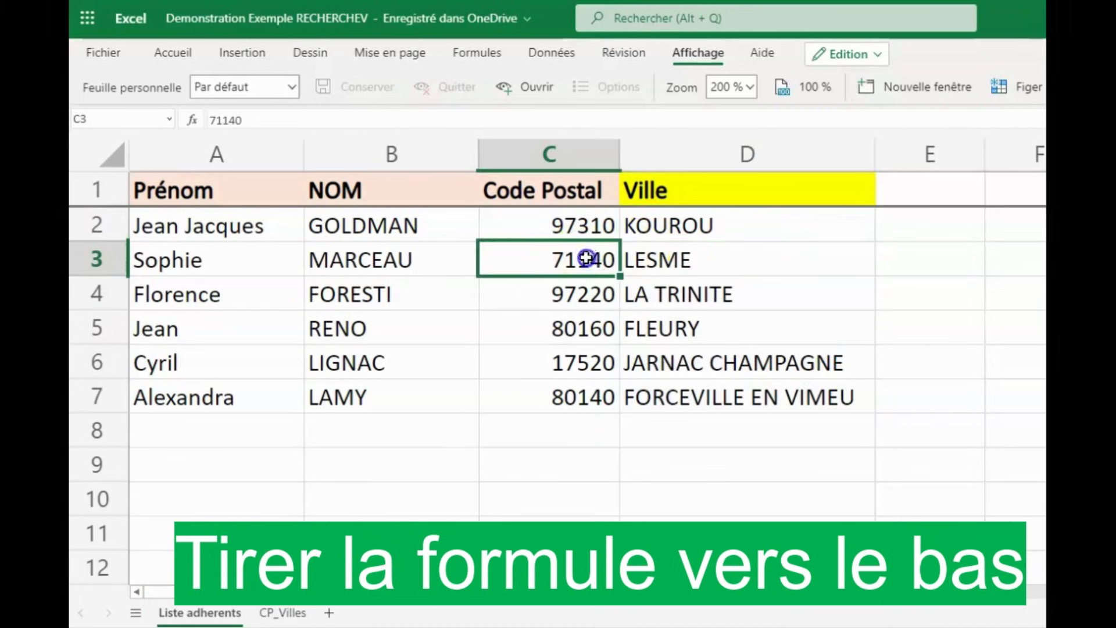
click(700, 263)
click(608, 294)
click(645, 329)
click(524, 358)
click(669, 389)
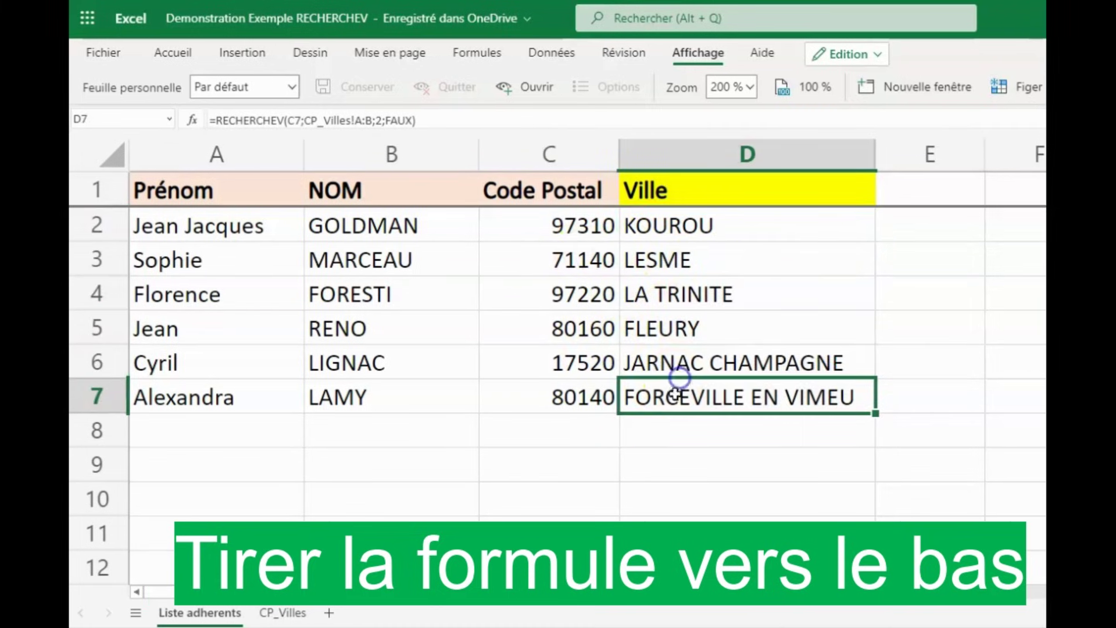
Copy the postal code 80160 from C5.
click(587, 401)
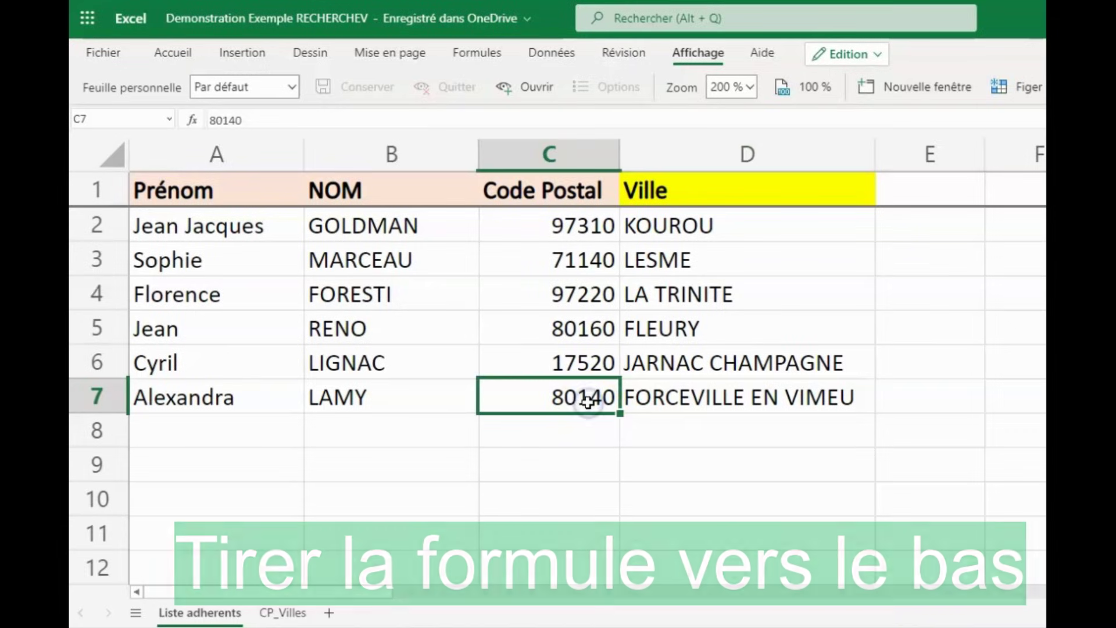
click(574, 328)
key(ctrl+c)
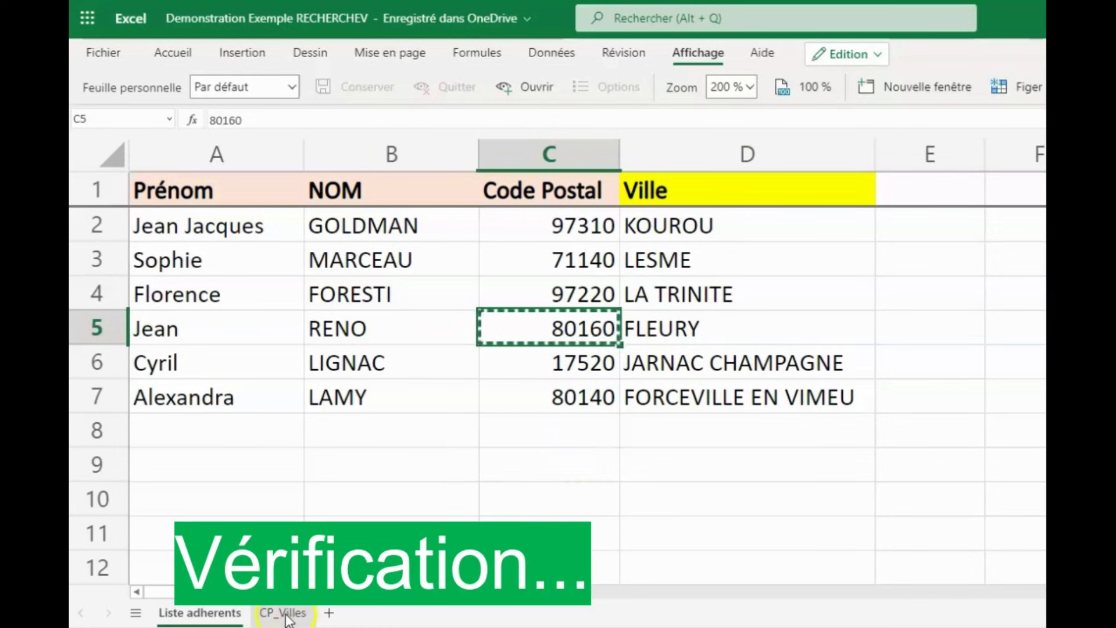
click(285, 613)
click(266, 454)
key(ctrl+f)
text(80160)
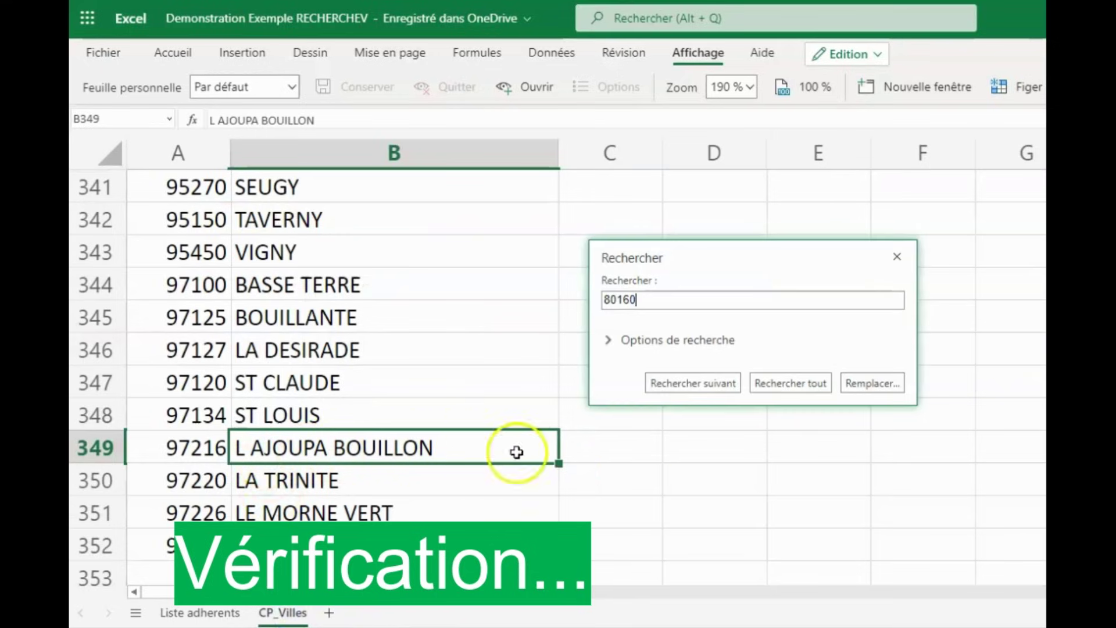
click(719, 386)
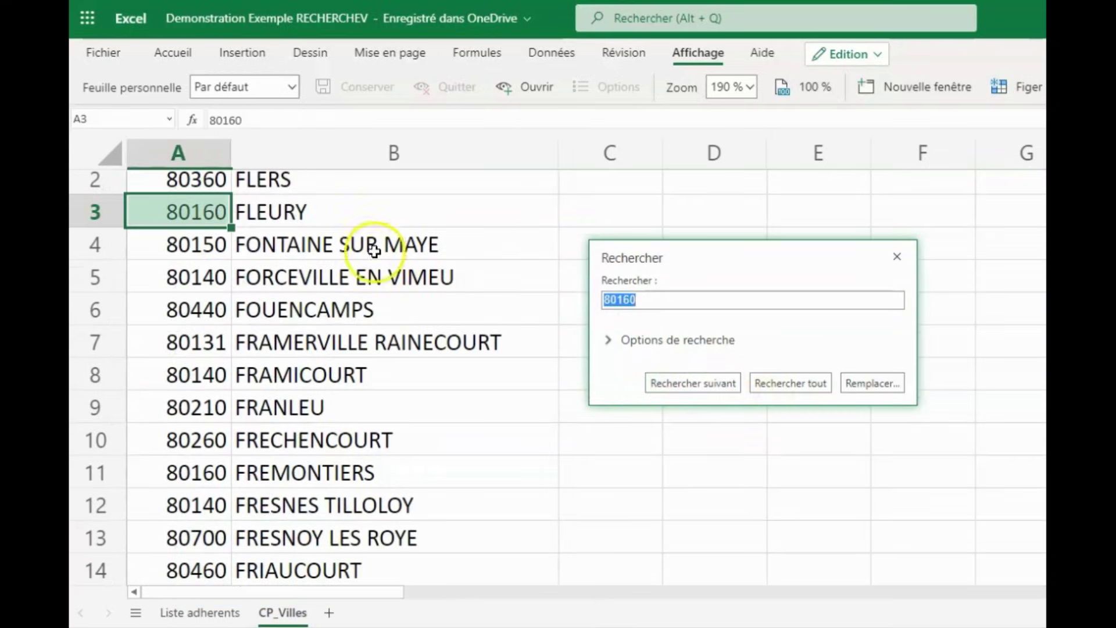
drag(233, 210, 223, 218)
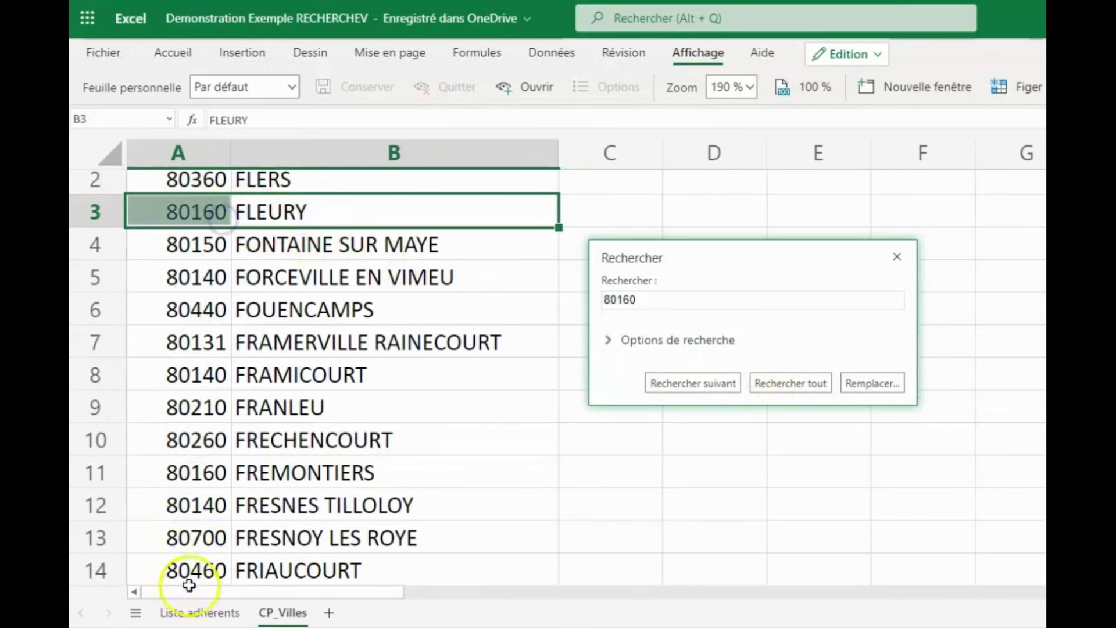
click(198, 612)
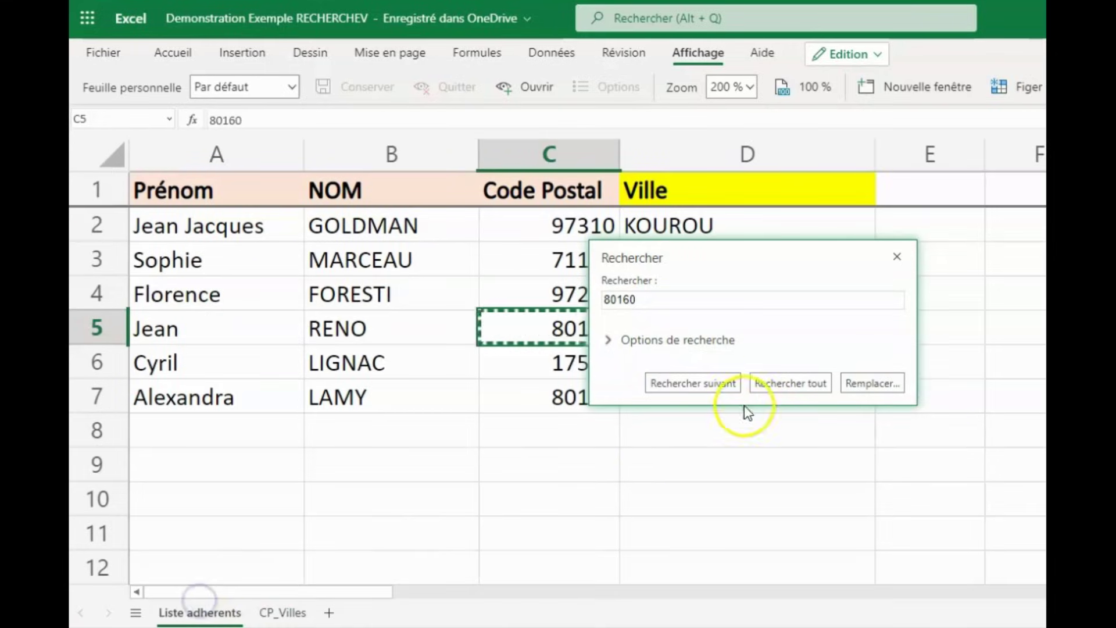
click(898, 256)
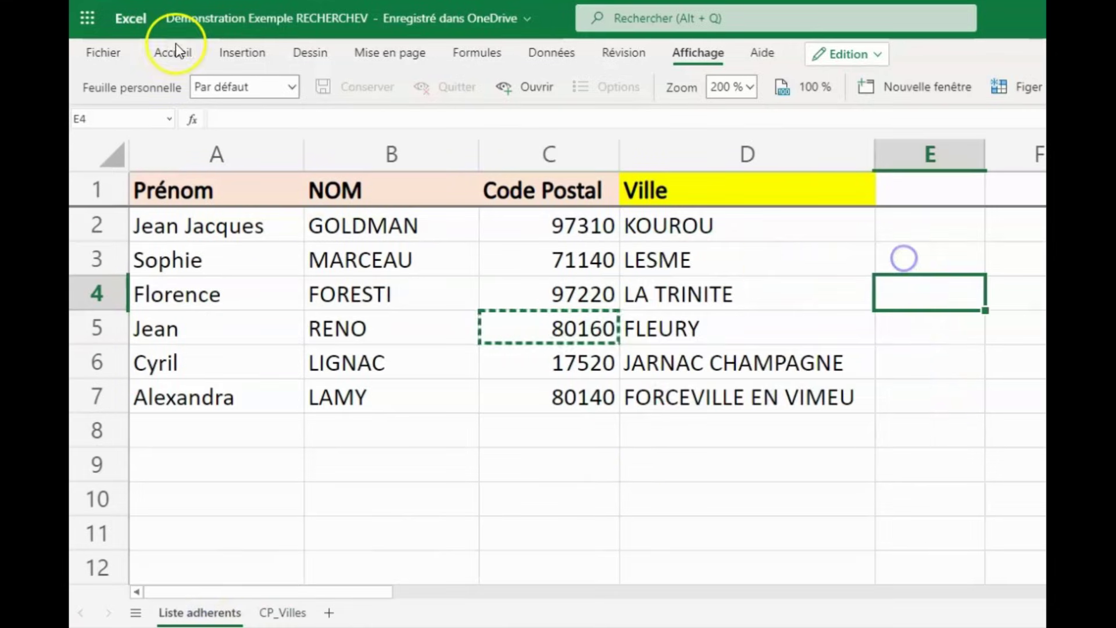
click(830, 231)
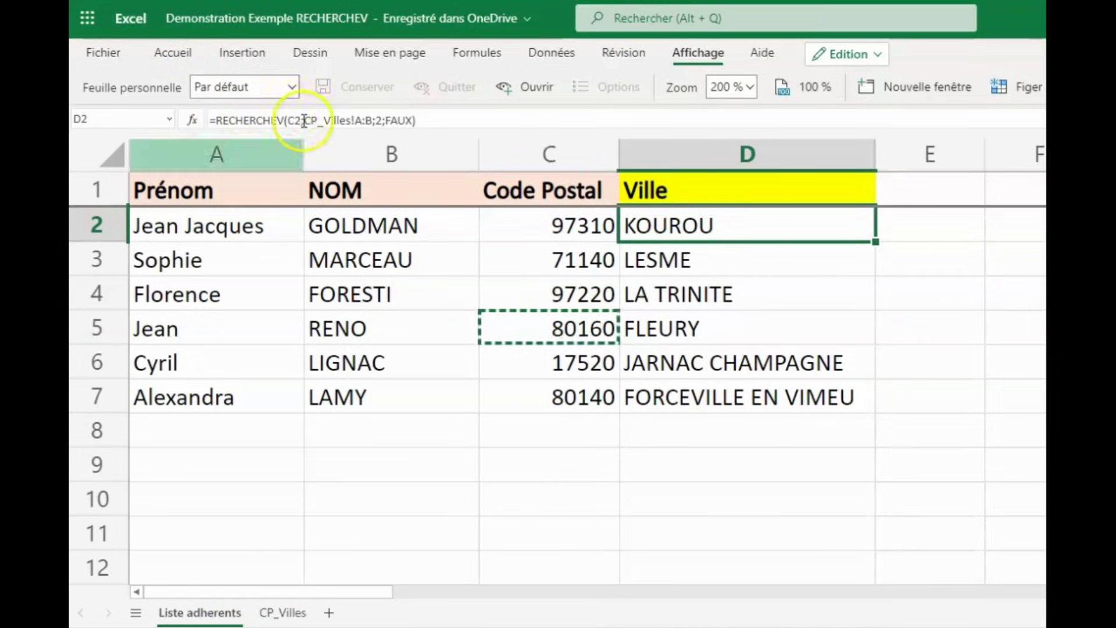
Show CP_Villes from row 1, with postal codes in column A and city names in column B.
click(284, 614)
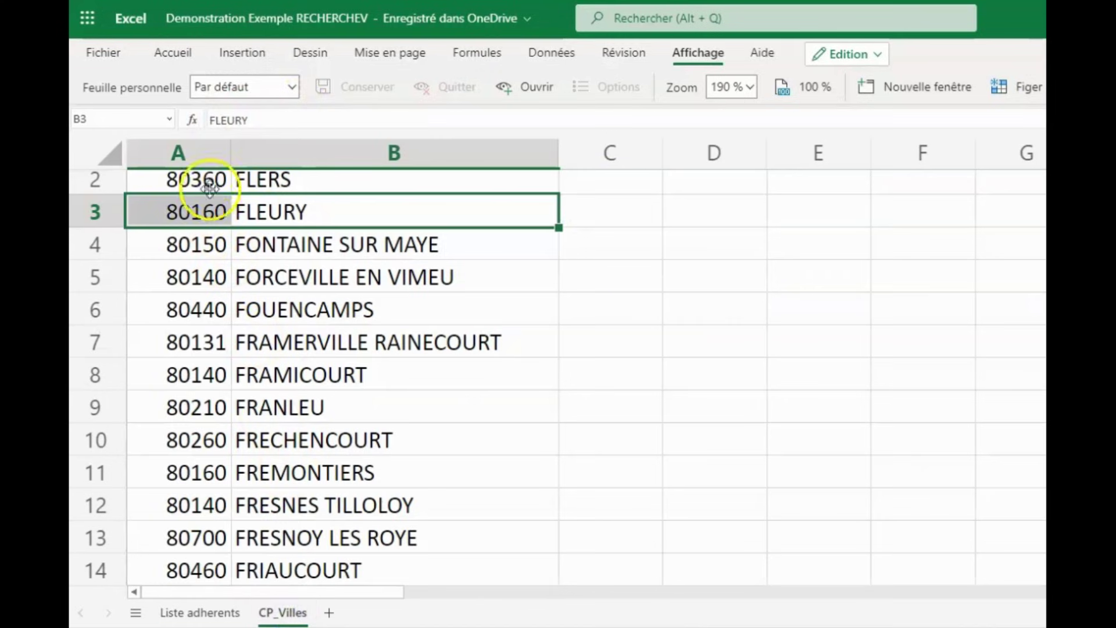
click(213, 150)
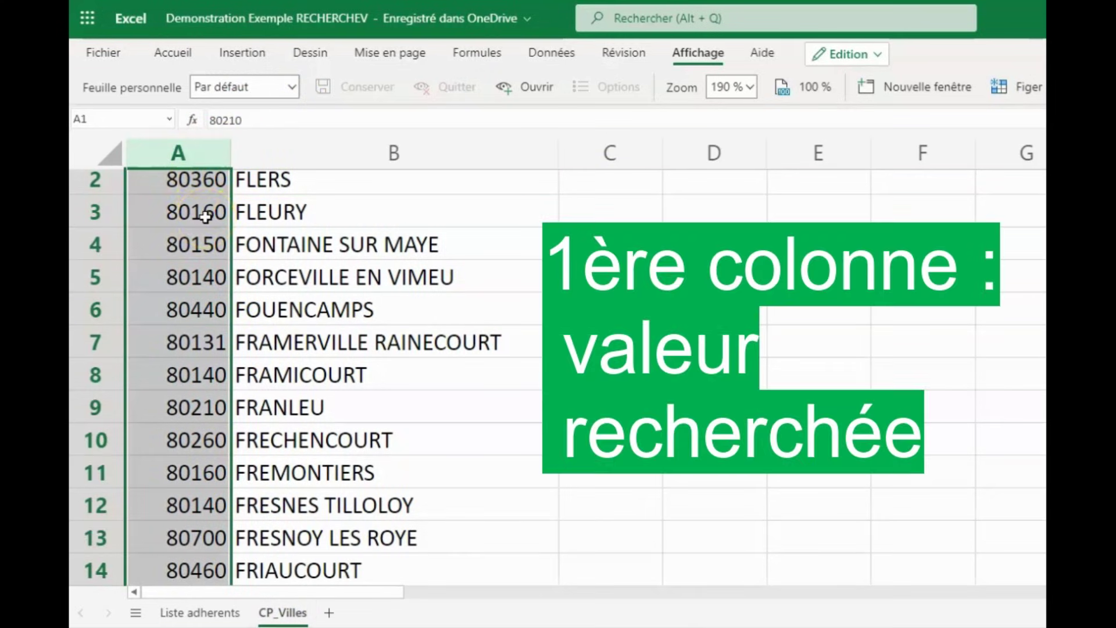
scroll(205, 217, up, 1)
scroll(221, 215, down, 2)
scroll(232, 212, up, 1)
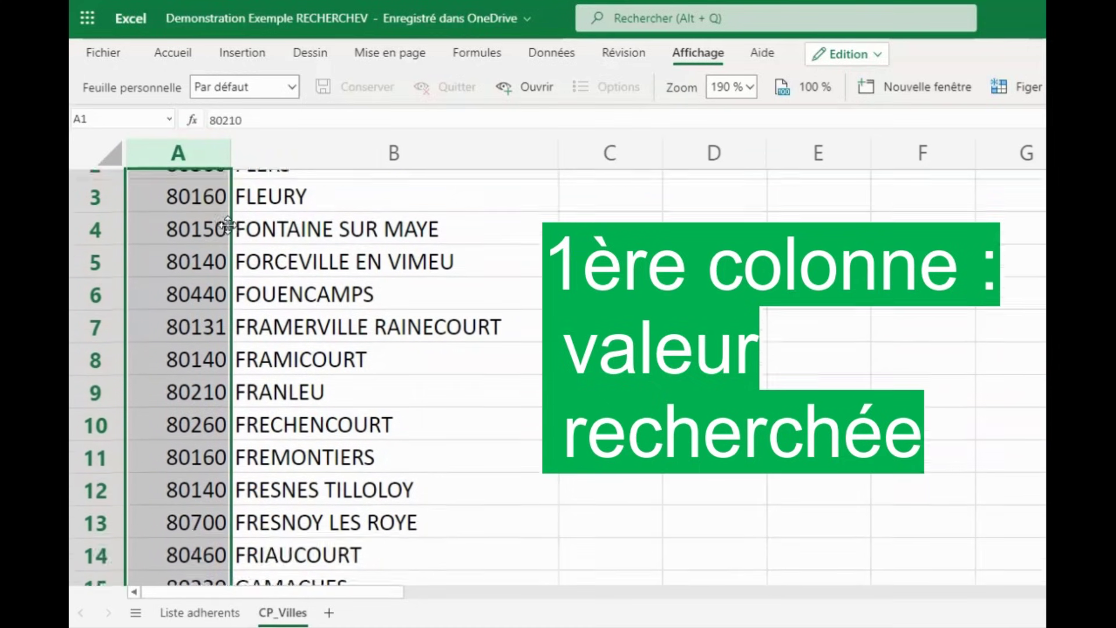
scroll(228, 225, up, 1)
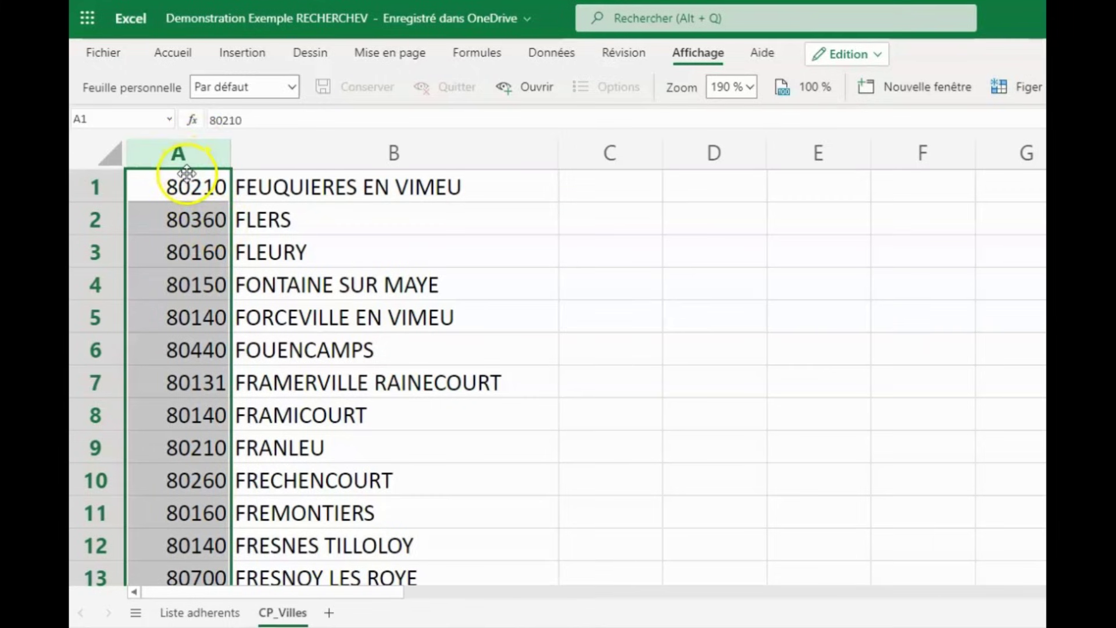
click(305, 181)
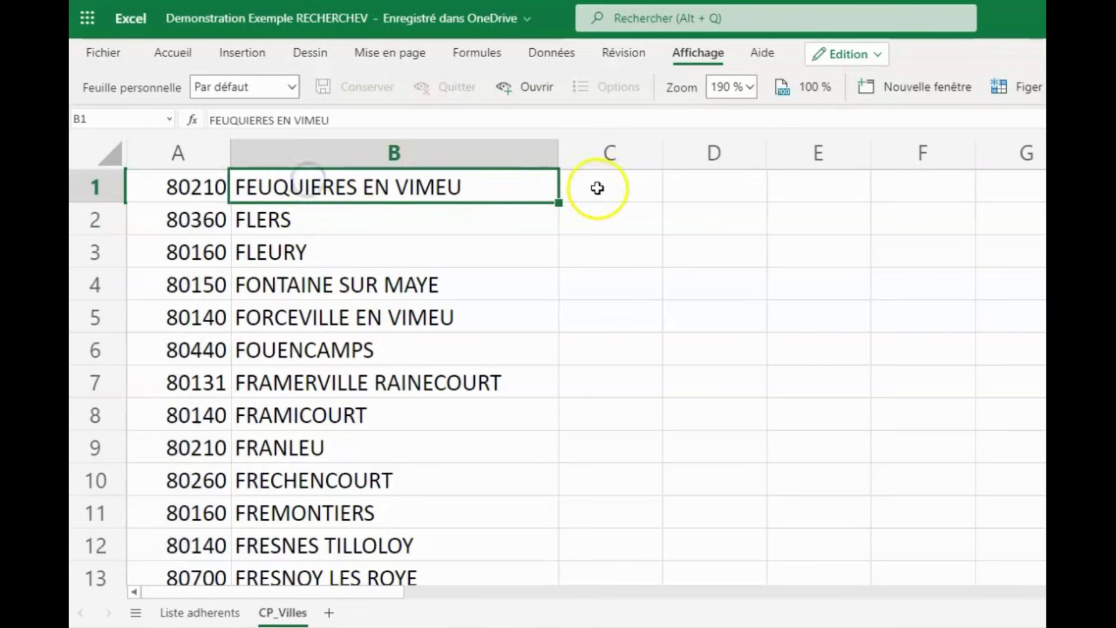